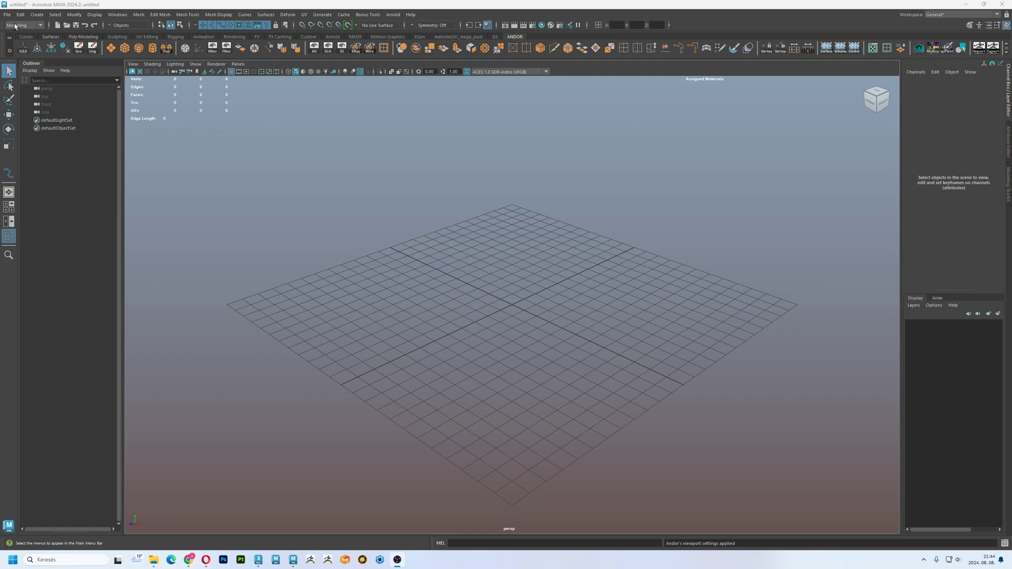
# Draw a thirteen-point EP curve that waves across the grid and loops near the front.
pyautogui.click(27, 37)
pyautogui.click(50, 48)
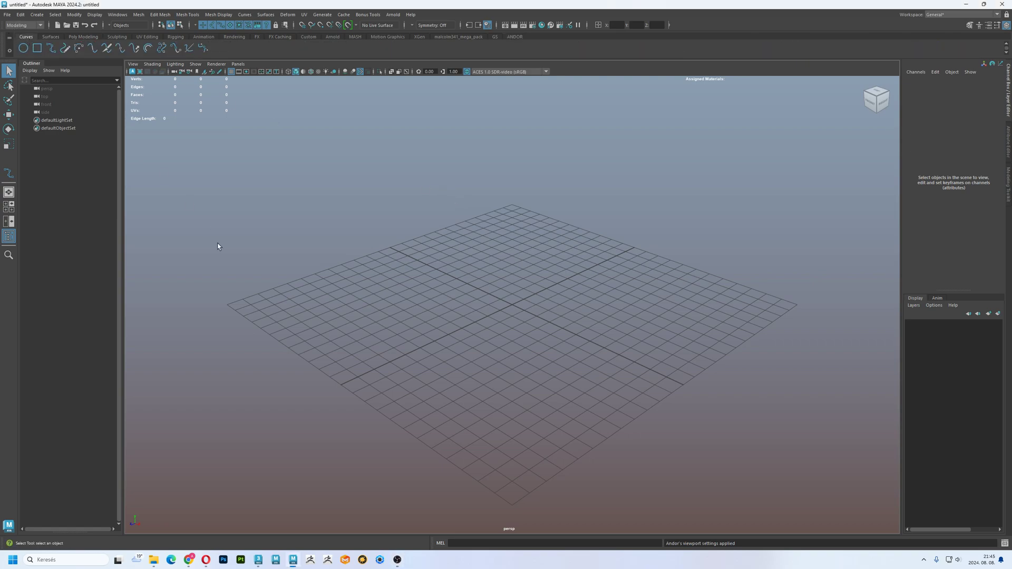
pyautogui.click(198, 315)
pyautogui.click(309, 217)
pyautogui.click(350, 309)
pyautogui.click(437, 362)
pyautogui.click(515, 219)
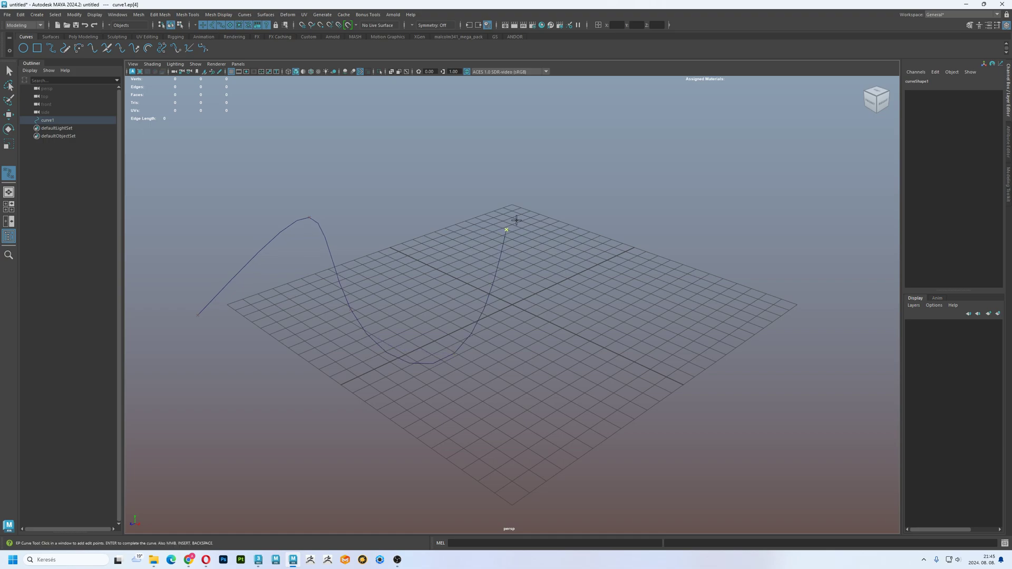
pyautogui.click(644, 180)
pyautogui.click(638, 290)
pyautogui.click(735, 336)
pyautogui.click(694, 468)
pyautogui.click(612, 482)
pyautogui.click(501, 479)
pyautogui.click(434, 444)
pyautogui.click(541, 361)
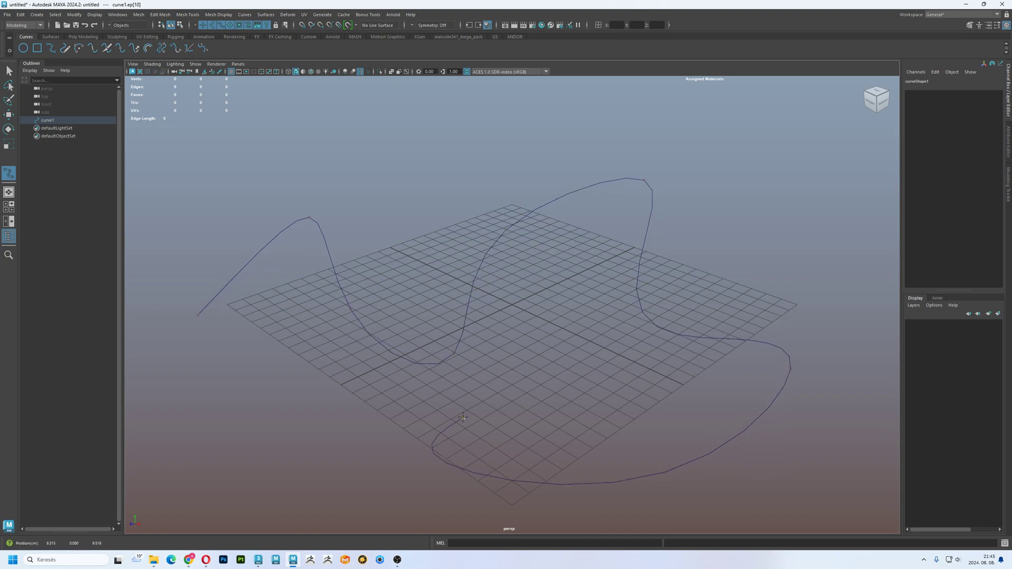
pyautogui.press('Return')
# Raise control vertices of curve1 upward to arch it into 3D loops.
pyautogui.press('w')
pyautogui.moveTo(578, 311)
pyautogui.keyDown('alt'); pyautogui.mouseDown()
pyautogui.moveTo(526, 242)
pyautogui.moveTo(427, 211)
pyautogui.mouseUp(); pyautogui.keyUp('alt')
pyautogui.press('F8')
pyautogui.keyDown('alt'); pyautogui.moveTo(427, 226); pyautogui.dragTo(427, 200); pyautogui.keyUp('alt')
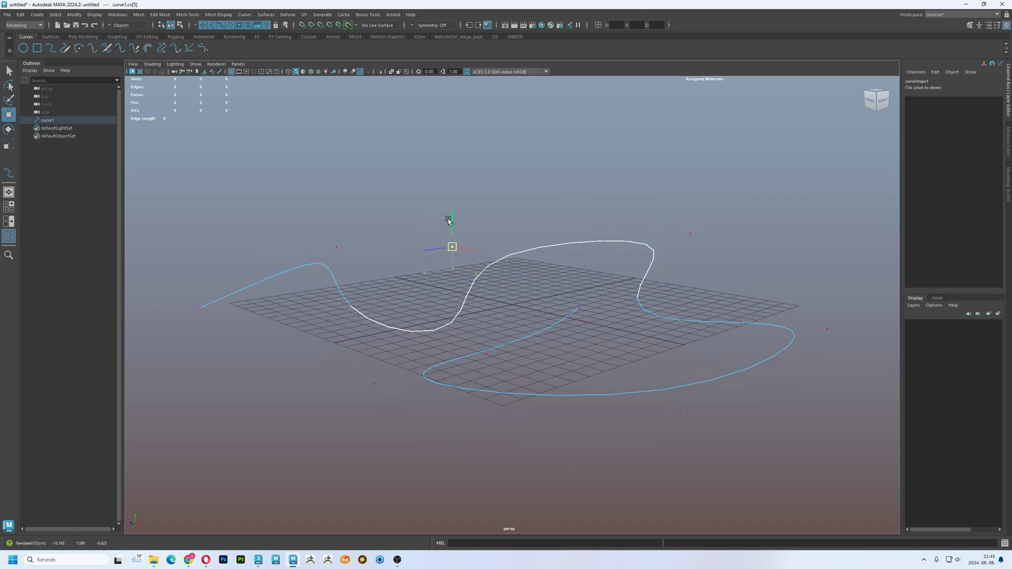
pyautogui.moveTo(452, 248); pyautogui.dragTo(442, 114)
pyautogui.moveTo(697, 367)
pyautogui.mouseDown()
pyautogui.moveTo(644, 427)
pyautogui.moveTo(653, 444)
pyautogui.moveTo(597, 365)
pyautogui.mouseUp()
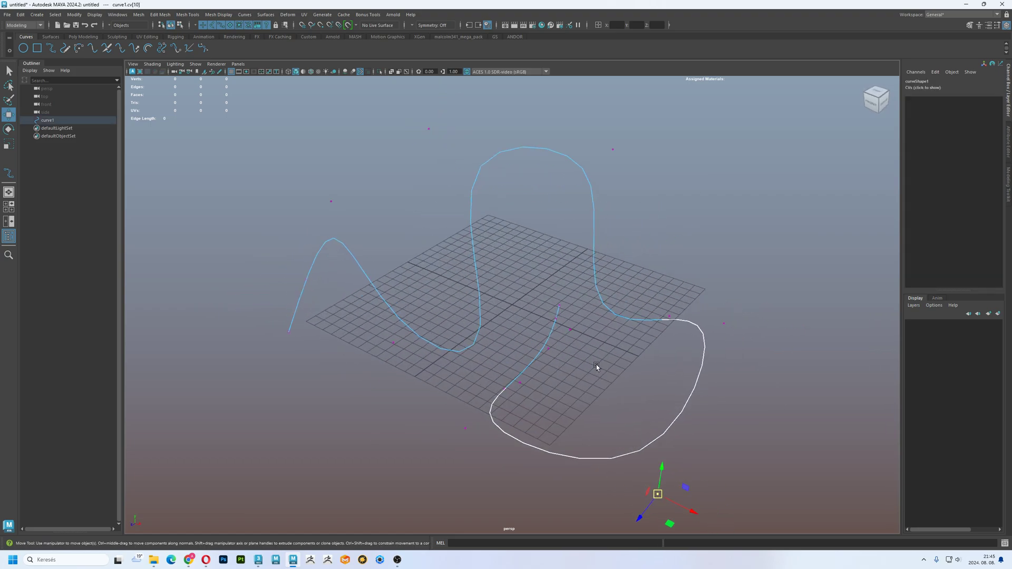
# Create a polygon cylinder with 50 height subdivisions and Height 20.
pyautogui.click(515, 38)
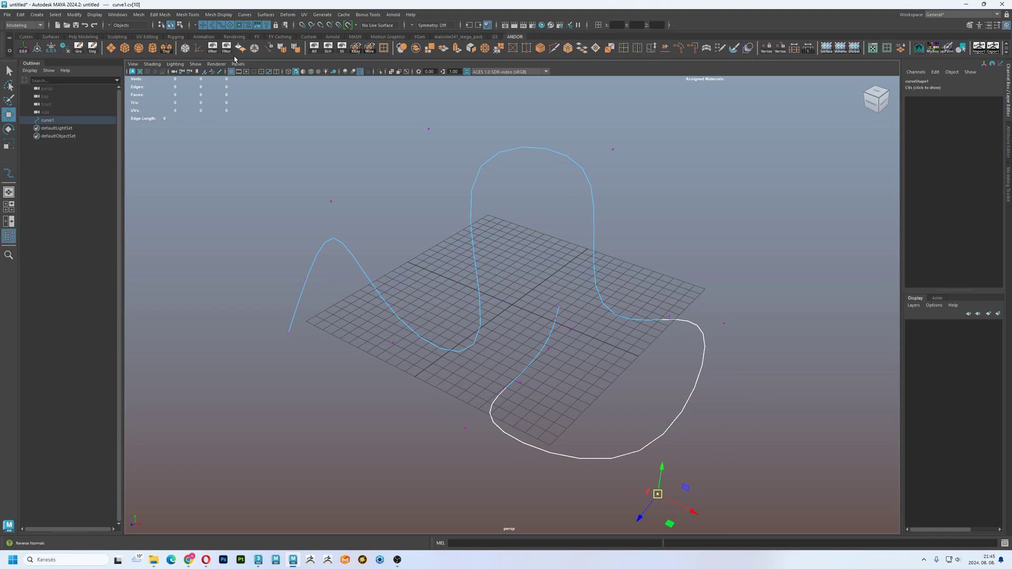
pyautogui.click(153, 48)
pyautogui.scroll(3, 599, 297)
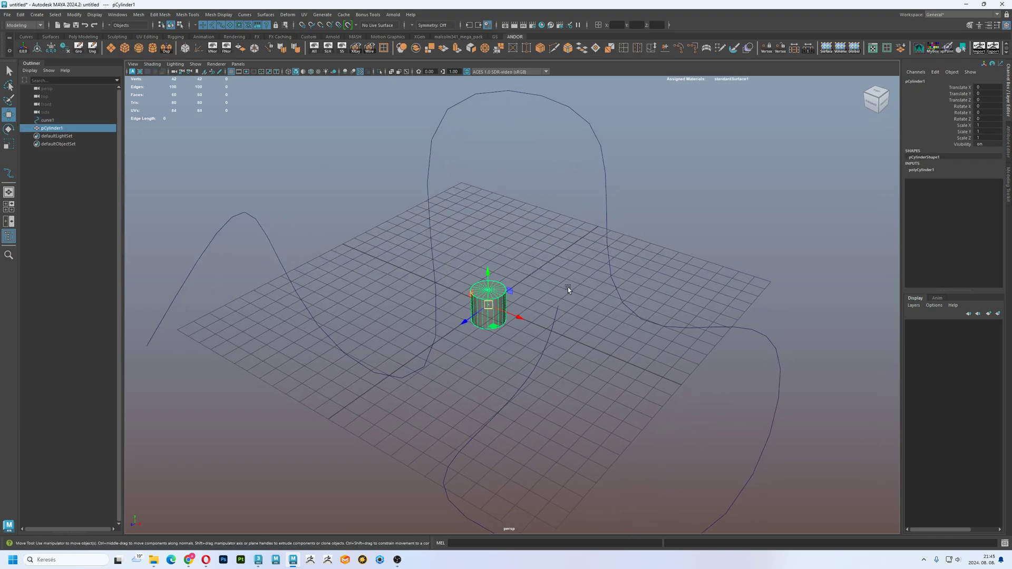
pyautogui.scroll(3, 568, 290)
pyautogui.click(928, 172)
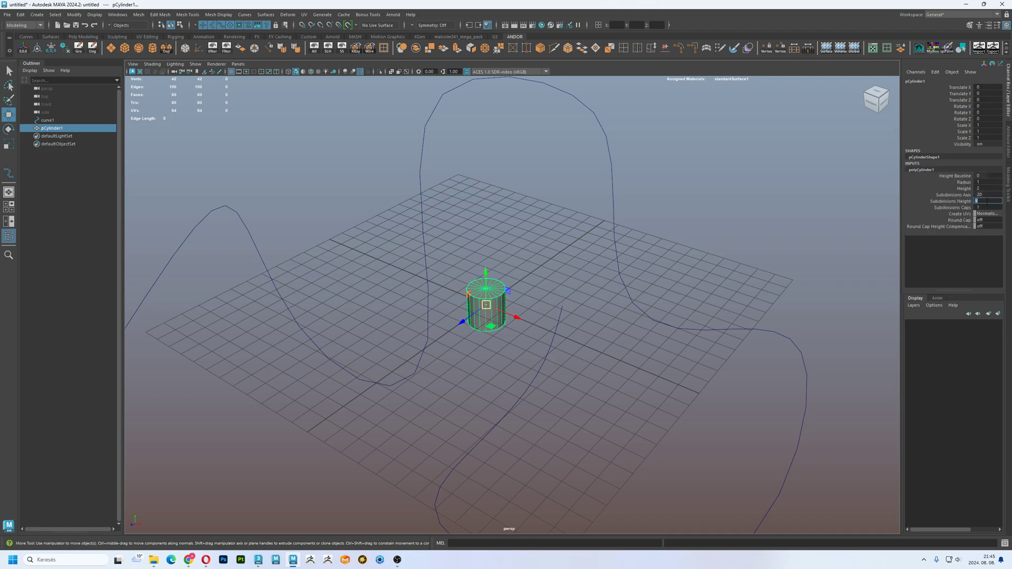
pyautogui.press('Return')
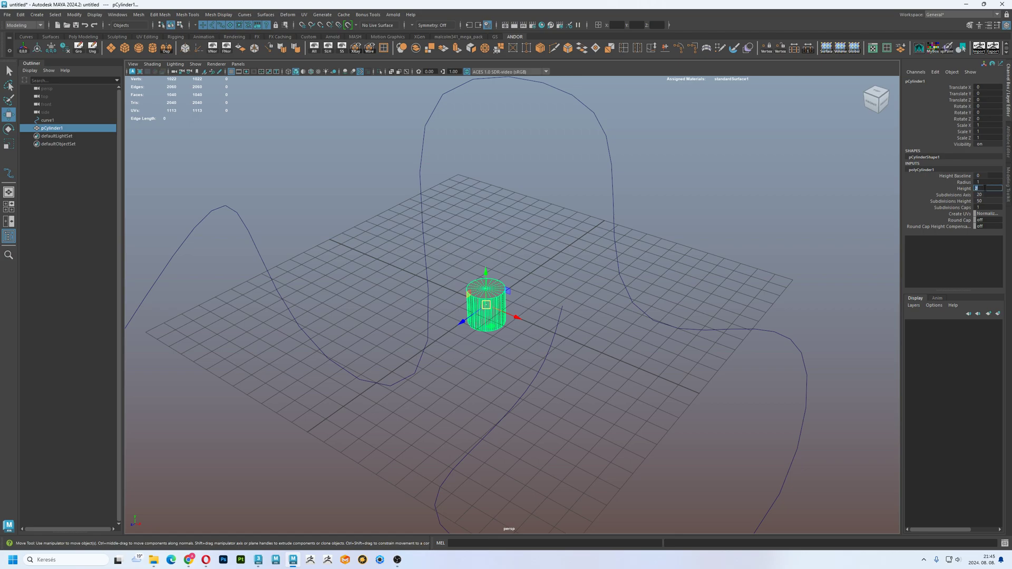
pyautogui.write('0')
pyautogui.press('Return')
# Orbit and zoom the view to inspect the tall cylinder among the curve's loops.
pyautogui.scroll(-3, 623, 248)
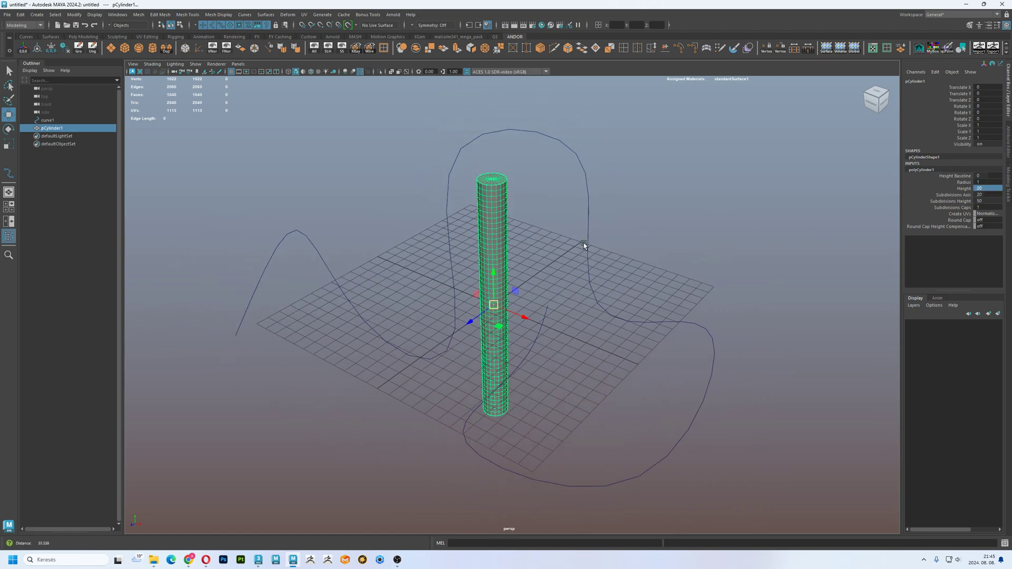
pyautogui.scroll(-2, 622, 247)
pyautogui.keyDown('alt'); pyautogui.moveTo(622, 248); pyautogui.dragTo(542, 281); pyautogui.keyUp('alt')
pyautogui.scroll(-2, 543, 281)
pyautogui.keyDown('alt'); pyautogui.moveTo(489, 241); pyautogui.dragTo(530, 295); pyautogui.keyUp('alt')
pyautogui.scroll(2, 507, 264)
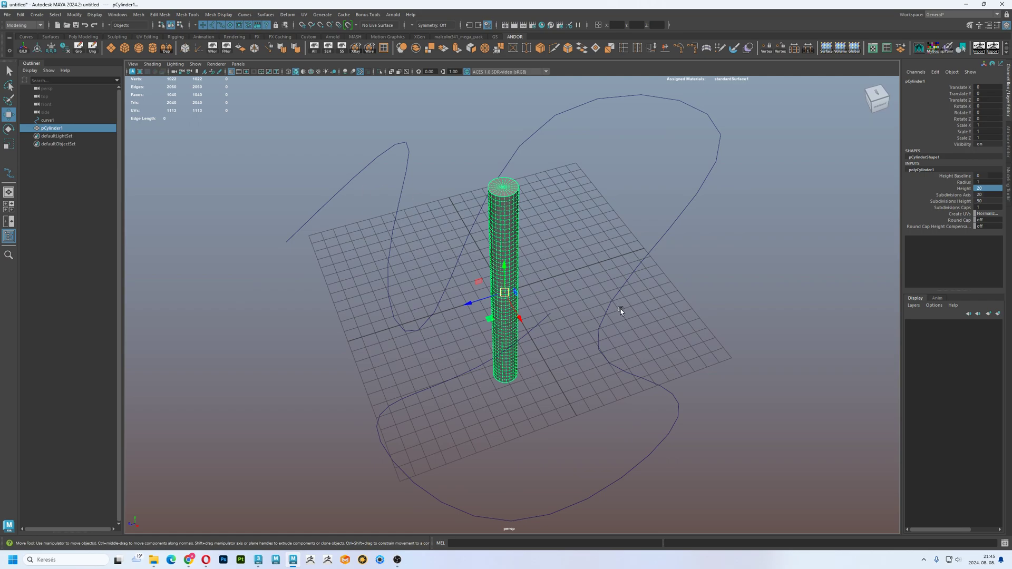
pyautogui.scroll(-2, 620, 311)
pyautogui.keyDown('alt'); pyautogui.moveTo(549, 255); pyautogui.dragTo(473, 294); pyautogui.keyUp('alt')
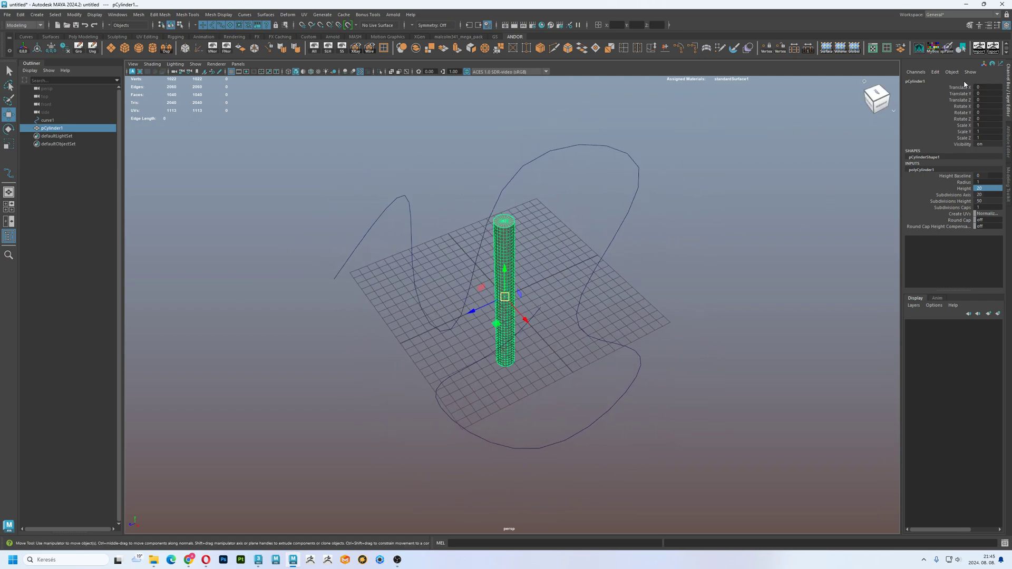
# Move pCylinder1 up and to the left of the grid, then freeze its transformations.
pyautogui.keyDown('alt'); pyautogui.moveTo(543, 269); pyautogui.dragTo(557, 275); pyautogui.keyUp('alt')
pyautogui.moveTo(507, 300)
pyautogui.mouseDown()
pyautogui.moveTo(218, 152)
pyautogui.moveTo(235, 353)
pyautogui.mouseUp()
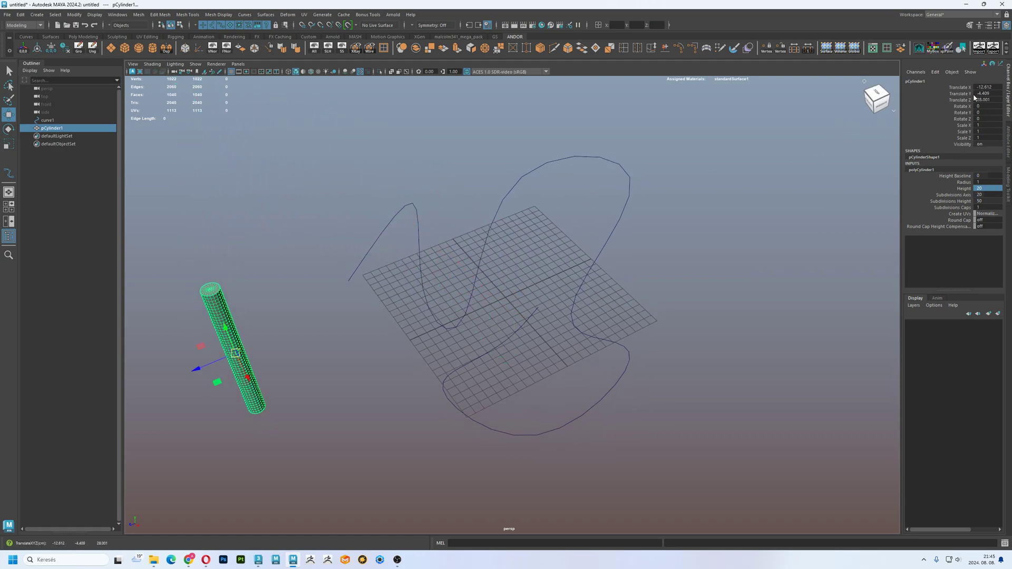
pyautogui.keyDown('alt'); pyautogui.moveTo(473, 275); pyautogui.dragTo(506, 248); pyautogui.keyUp('alt')
pyautogui.moveTo(364, 323)
pyautogui.mouseDown()
pyautogui.moveTo(365, 242)
pyautogui.moveTo(383, 268)
pyautogui.moveTo(379, 260)
pyautogui.mouseUp()
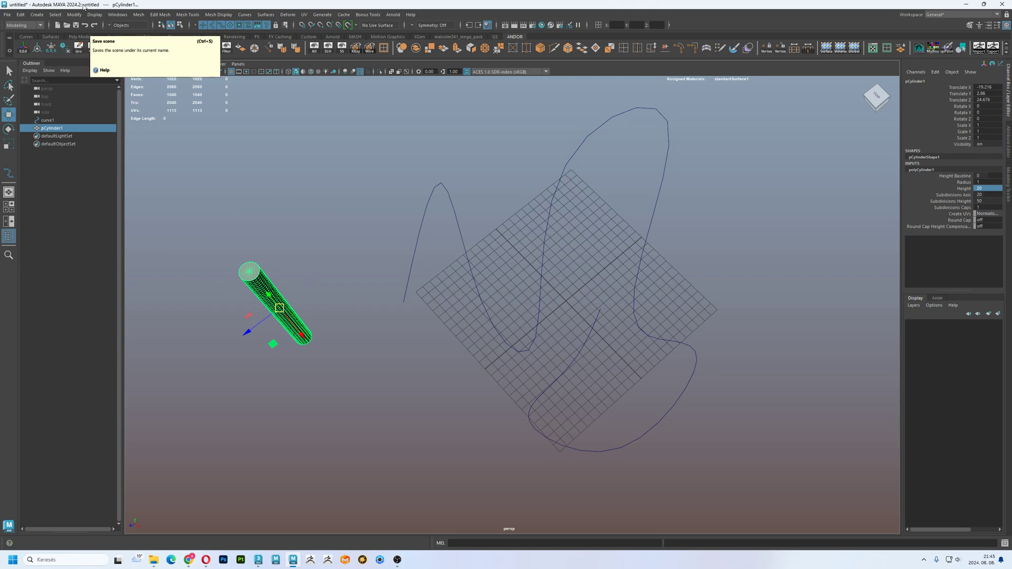
pyautogui.click(53, 51)
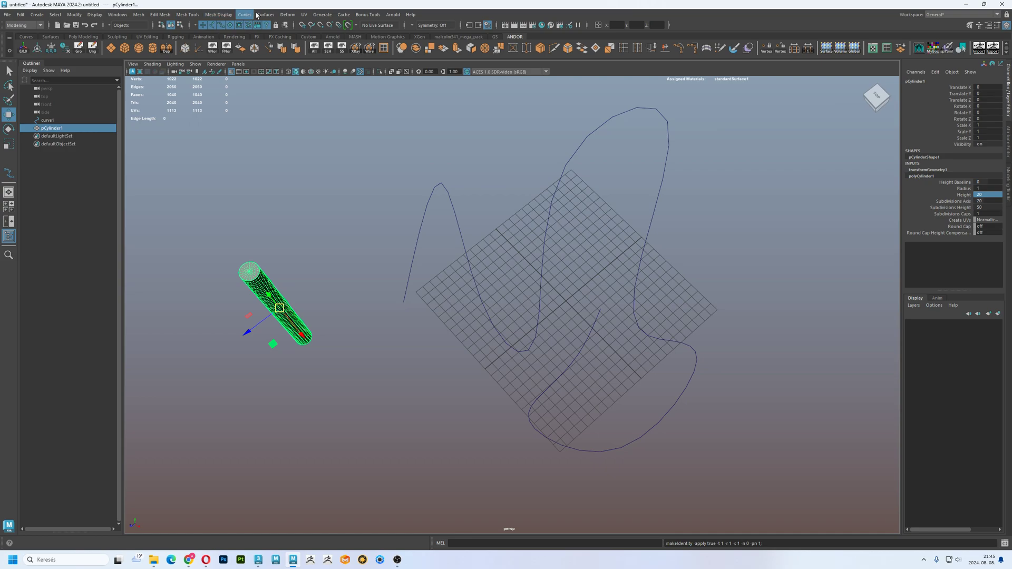
# Tear off the Deform menu and Curve Warp the cylinder along the selected curve.
pyautogui.click(287, 14)
pyautogui.click(303, 21)
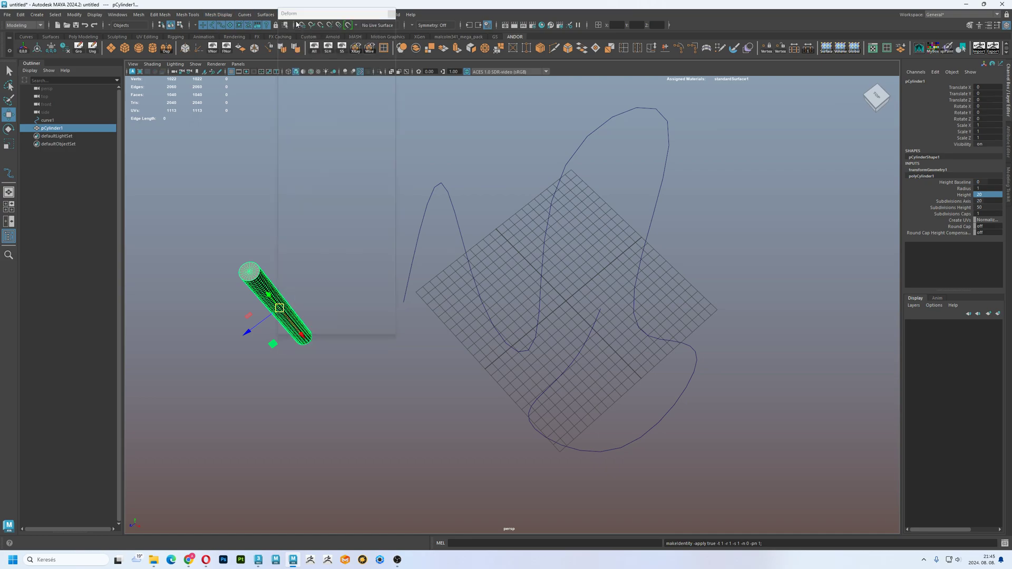
pyautogui.moveTo(302, 14); pyautogui.dragTo(146, 61)
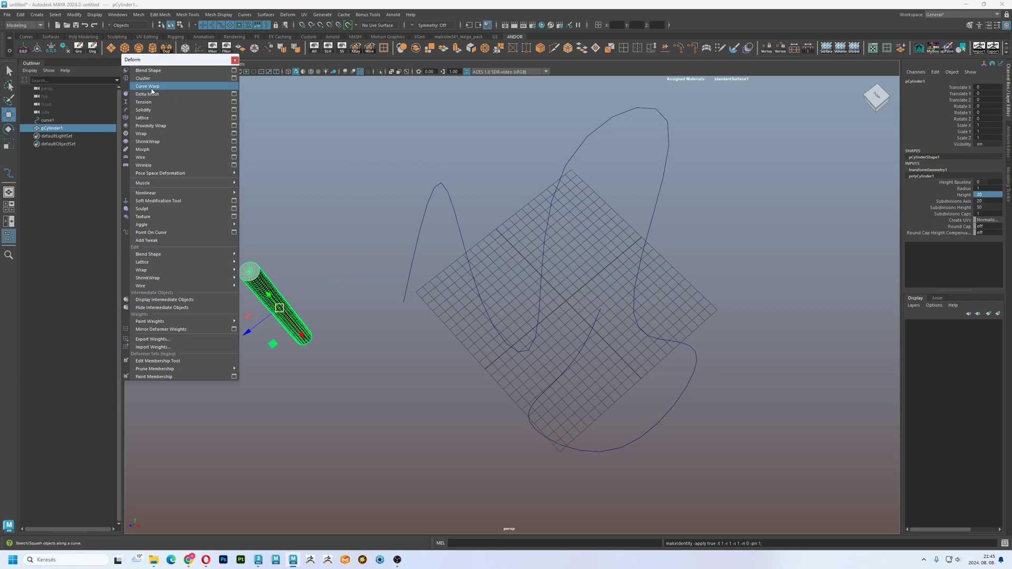
pyautogui.keyDown('shift'); pyautogui.moveTo(713, 409); pyautogui.dragTo(277, 177); pyautogui.keyUp('shift')
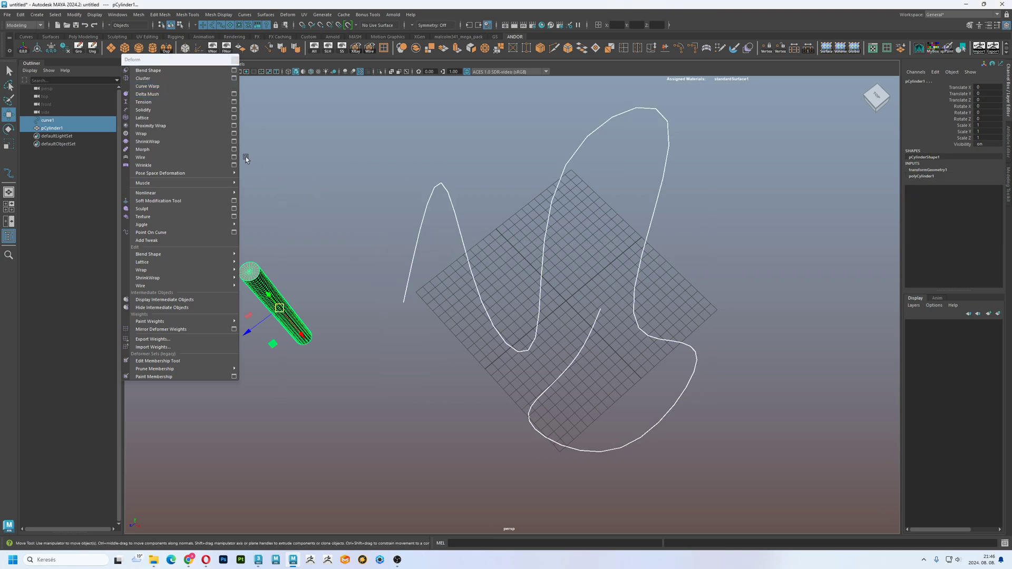
pyautogui.click(148, 86)
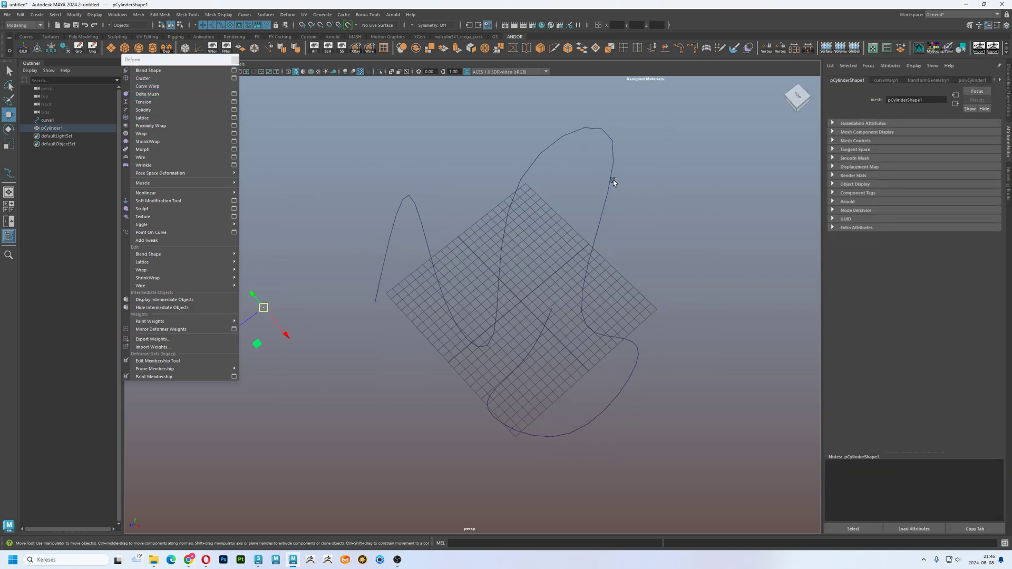
# Test the curveWarp1 Offset slider, then undo the warp.
pyautogui.moveTo(489, 249)
pyautogui.keyDown('alt'); pyautogui.mouseDown()
pyautogui.moveTo(537, 258)
pyautogui.moveTo(529, 309)
pyautogui.moveTo(515, 255)
pyautogui.moveTo(527, 259)
pyautogui.mouseUp(); pyautogui.keyUp('alt')
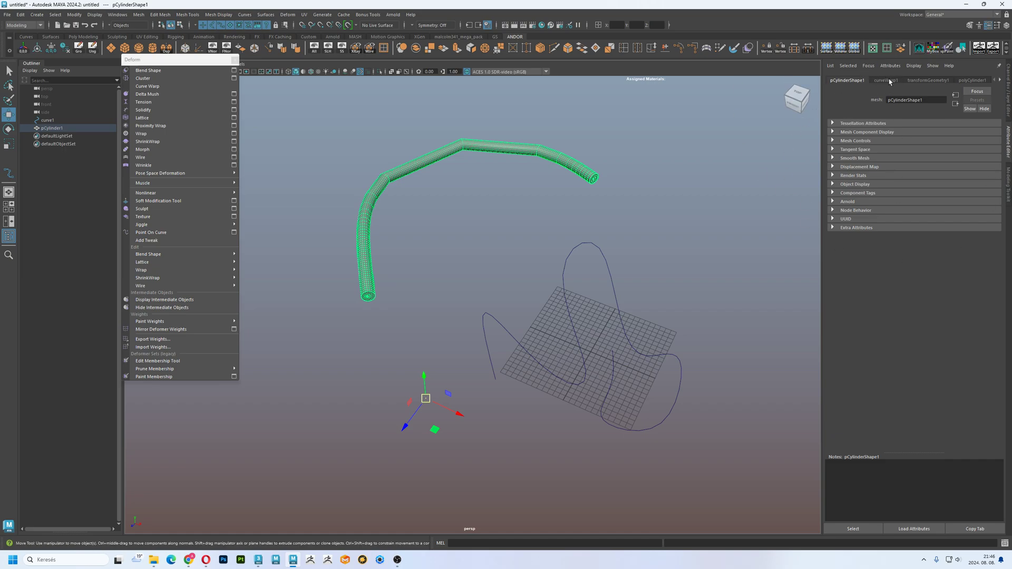
pyautogui.click(886, 81)
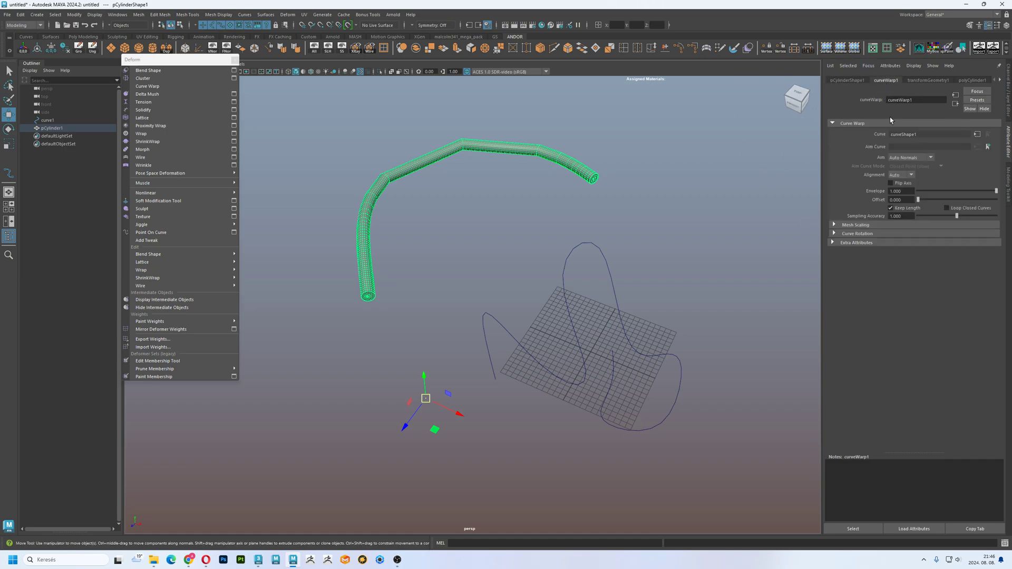
pyautogui.moveTo(918, 200); pyautogui.dragTo(921, 201)
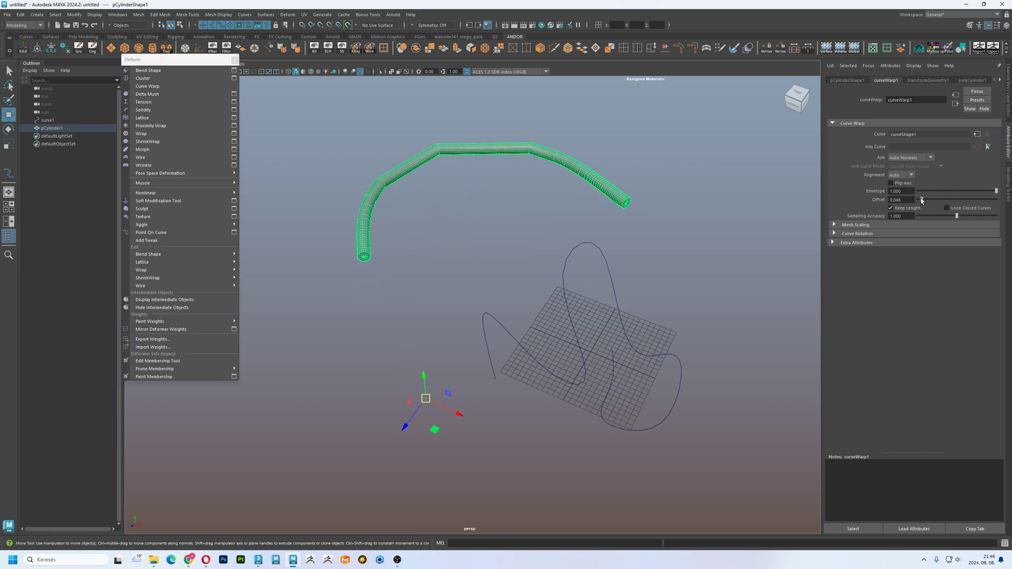
pyautogui.hotkey('ctrl', 'z')
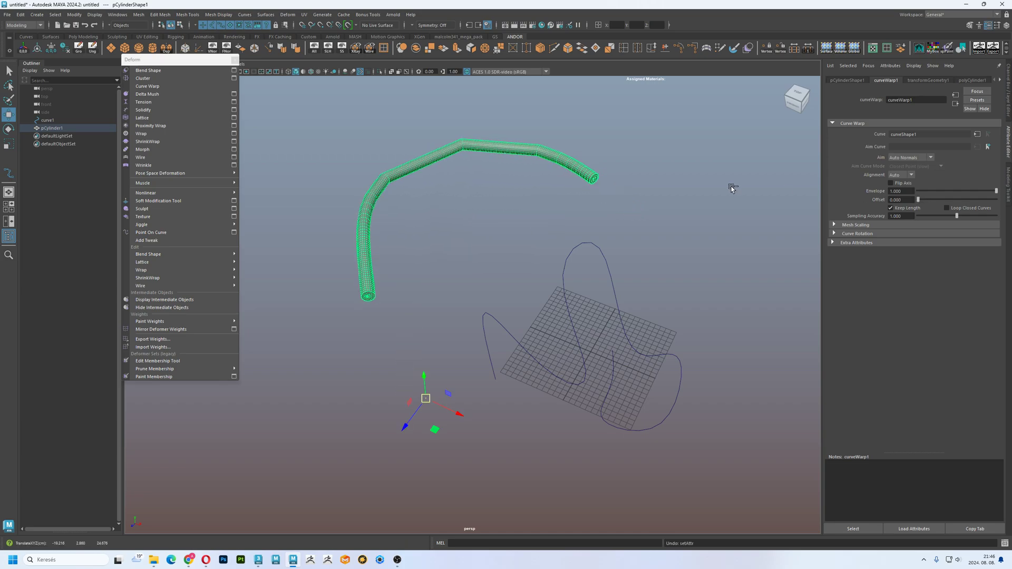
pyautogui.hotkey('ctrl', 'z')
# Clear the selection and tear off the Modify menu as a floating window.
pyautogui.keyDown('alt'); pyautogui.moveTo(641, 221); pyautogui.dragTo(434, 188); pyautogui.keyUp('alt')
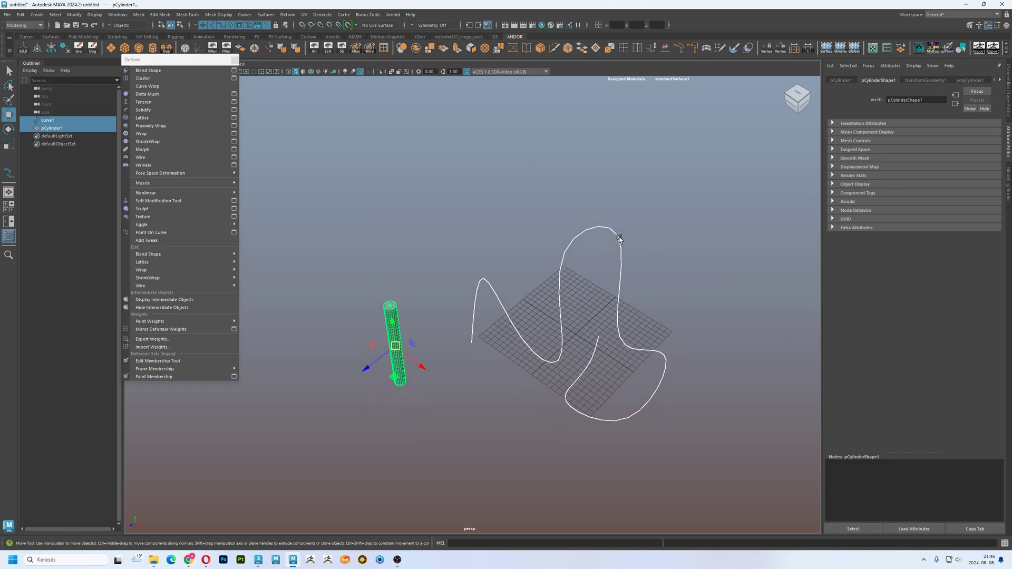
pyautogui.click(413, 252)
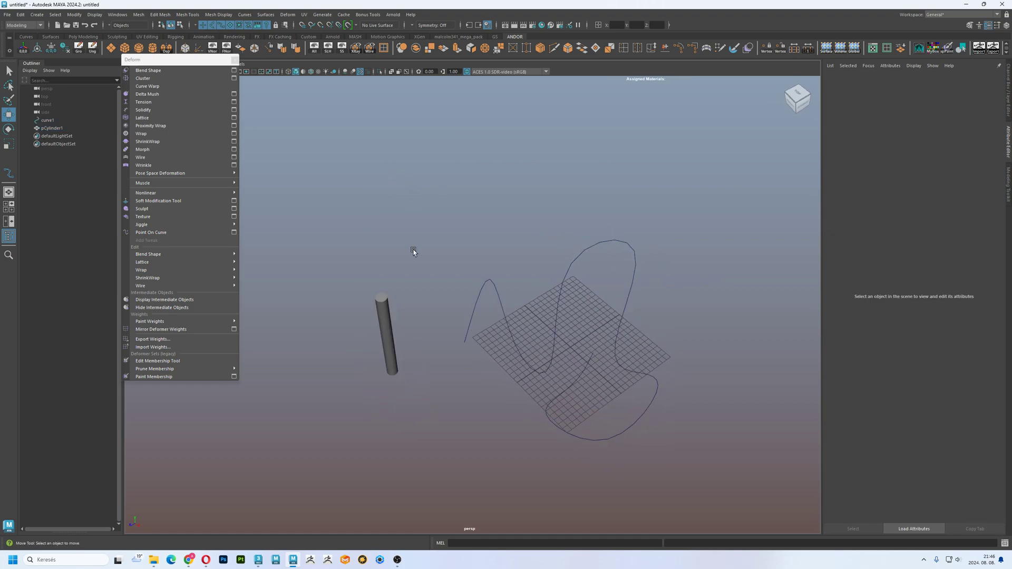
pyautogui.click(74, 15)
pyautogui.click(76, 24)
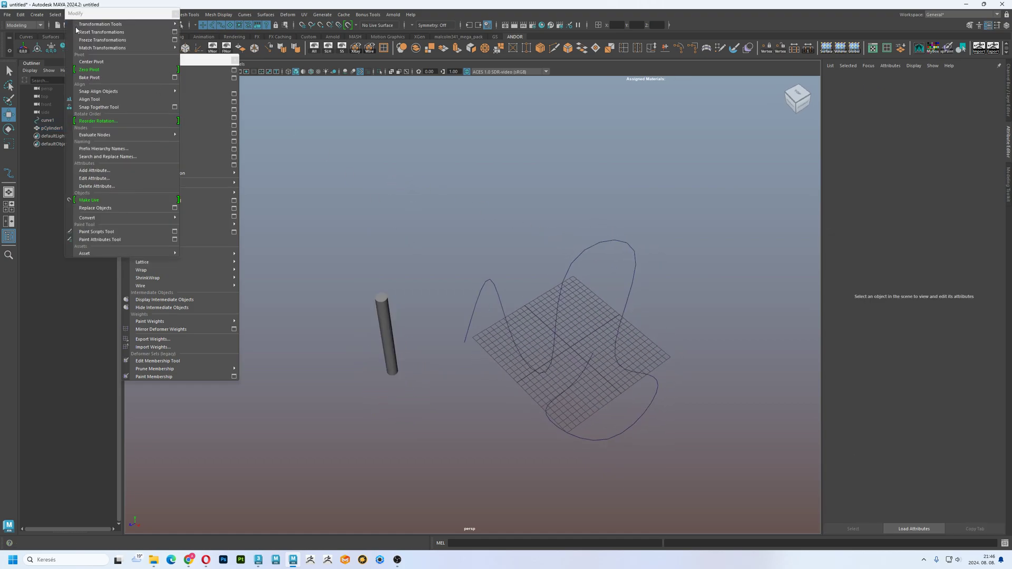
pyautogui.moveTo(112, 14); pyautogui.dragTo(53, 80)
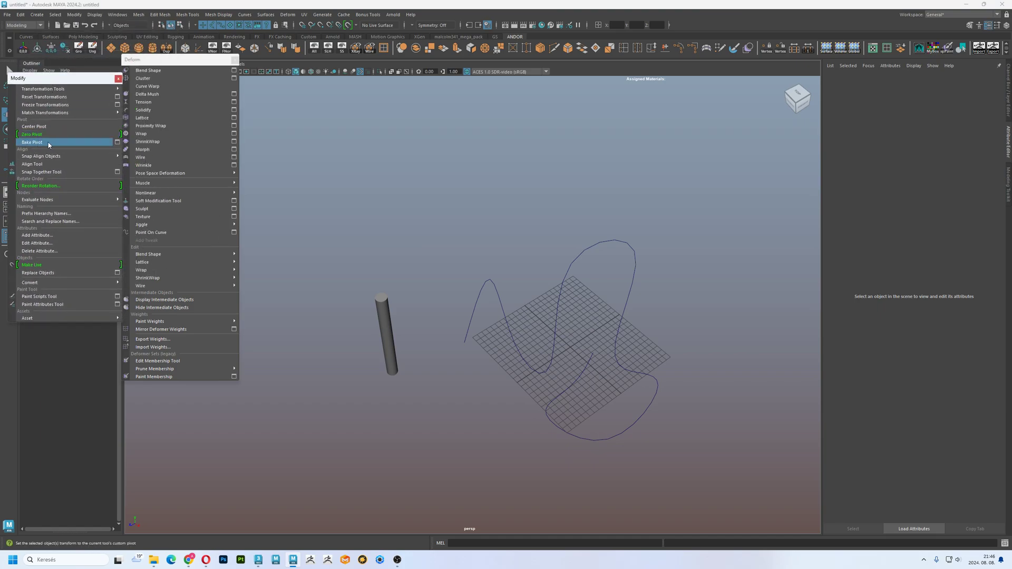
# Reselect pCylinder1, bake its pivot into the transform, and add curve1 to the selection.
pyautogui.click(370, 335)
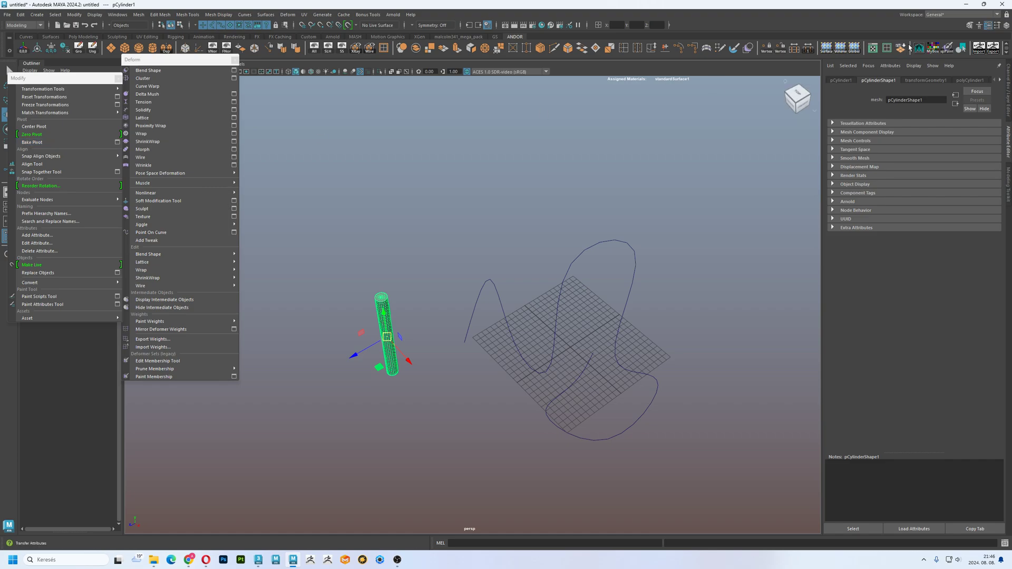
pyautogui.click(1007, 27)
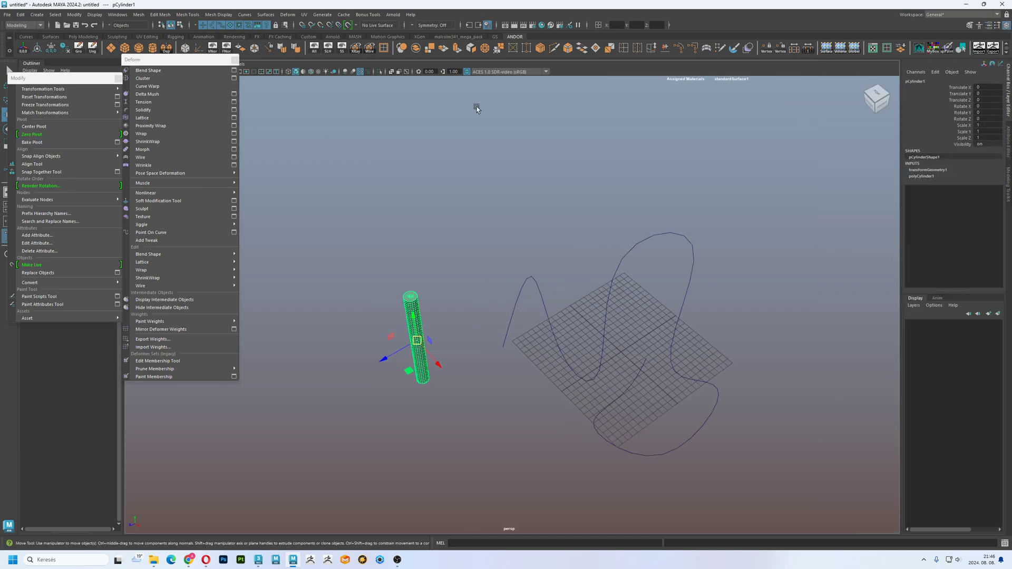
pyautogui.click(46, 143)
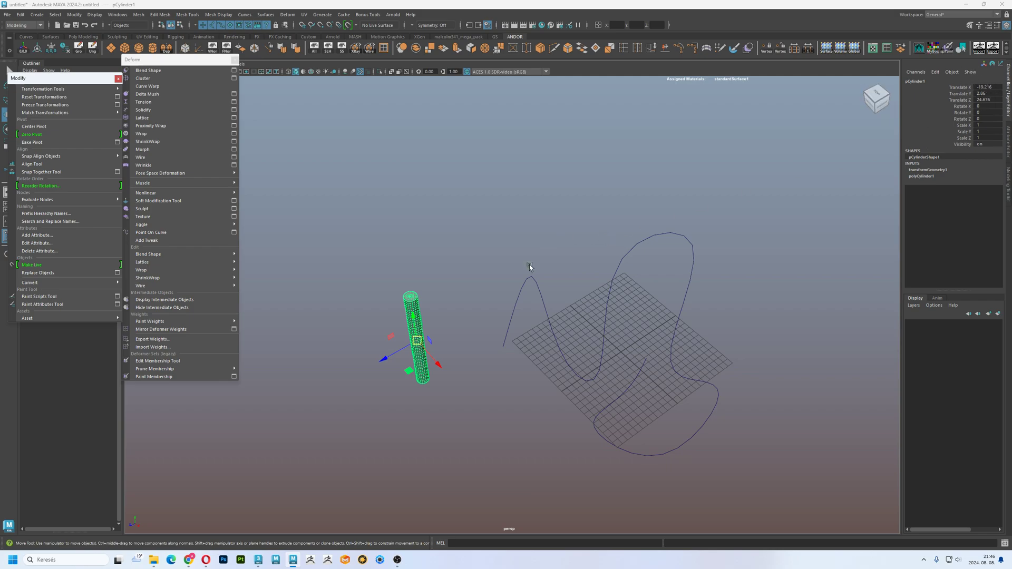
pyautogui.keyDown('alt'); pyautogui.moveTo(530, 268); pyautogui.dragTo(654, 236, button='middle'); pyautogui.keyUp('alt')
pyautogui.moveTo(667, 204); pyautogui.dragTo(343, 288)
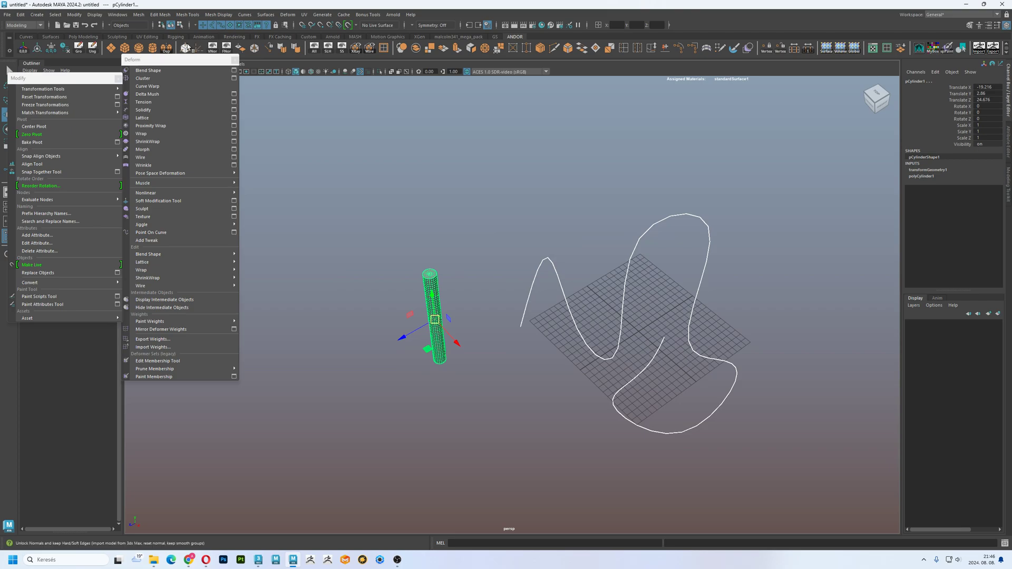
# Curve Warp the cylinder along curve1 and set the curveWarp1 Offset to 0.342.
pyautogui.click(153, 87)
pyautogui.moveTo(531, 248)
pyautogui.keyDown('alt'); pyautogui.mouseDown()
pyautogui.moveTo(565, 280)
pyautogui.moveTo(551, 323)
pyautogui.mouseUp(); pyautogui.keyUp('alt')
pyautogui.click(887, 81)
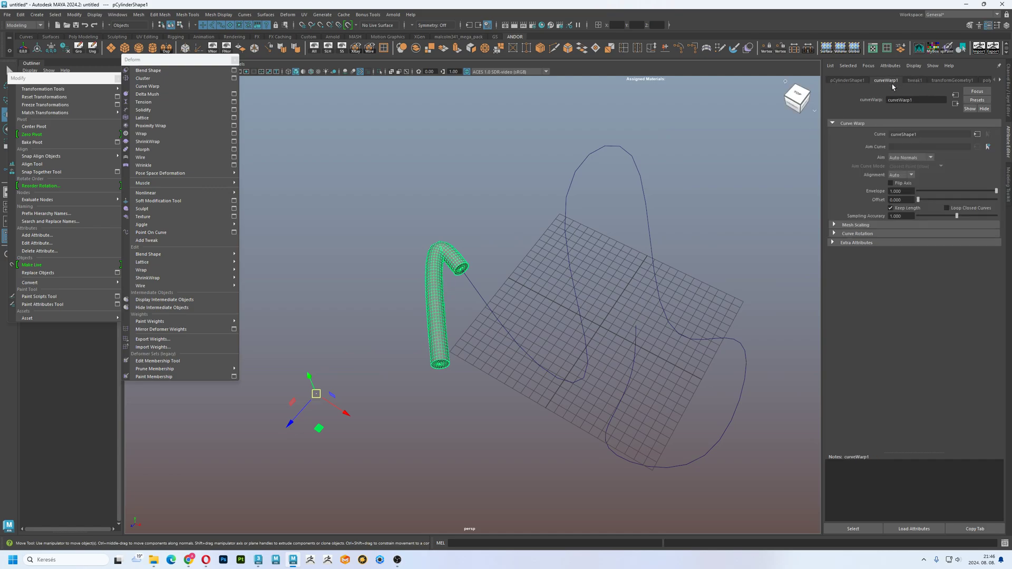
pyautogui.moveTo(919, 200); pyautogui.dragTo(944, 199)
pyautogui.moveTo(785, 252)
pyautogui.keyDown('alt'); pyautogui.mouseDown()
pyautogui.moveTo(714, 296)
pyautogui.moveTo(628, 232)
pyautogui.moveTo(685, 248)
pyautogui.mouseUp(); pyautogui.keyUp('alt')
pyautogui.moveTo(723, 255); pyautogui.dragTo(695, 293)
# Drag one curve control vertex upward so the warped tube follows it.
pyautogui.press('F8')
pyautogui.click(526, 209)
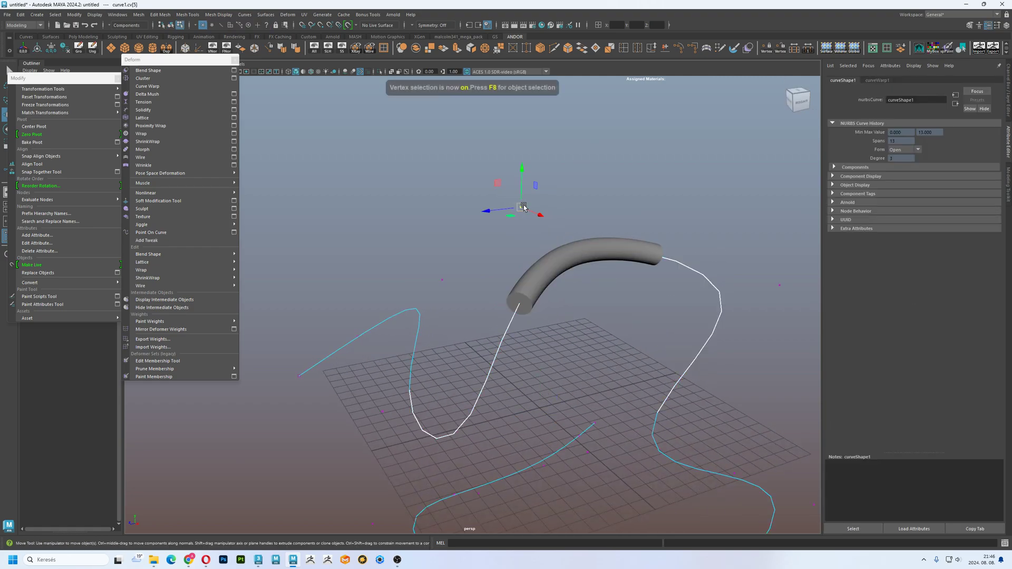
pyautogui.moveTo(528, 194)
pyautogui.mouseDown()
pyautogui.moveTo(534, 131)
pyautogui.moveTo(628, 169)
pyautogui.moveTo(368, 185)
pyautogui.moveTo(691, 158)
pyautogui.moveTo(639, 210)
pyautogui.moveTo(694, 285)
pyautogui.moveTo(680, 232)
pyautogui.moveTo(571, 202)
pyautogui.moveTo(592, 247)
pyautogui.mouseUp()
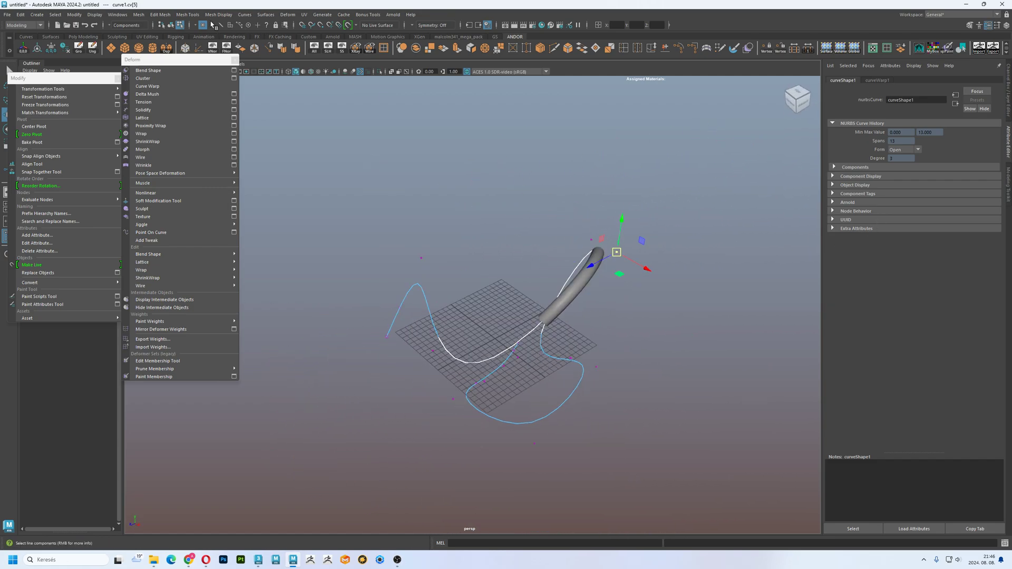
# Select and delete the warped test cylinder.
pyautogui.click(171, 25)
pyautogui.click(543, 193)
pyautogui.click(586, 278)
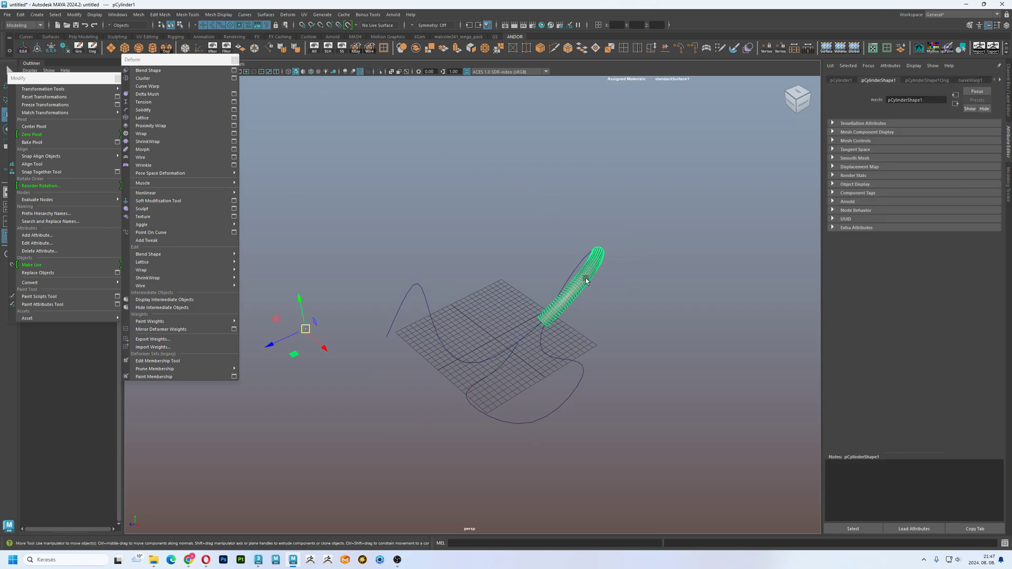
pyautogui.press('Delete')
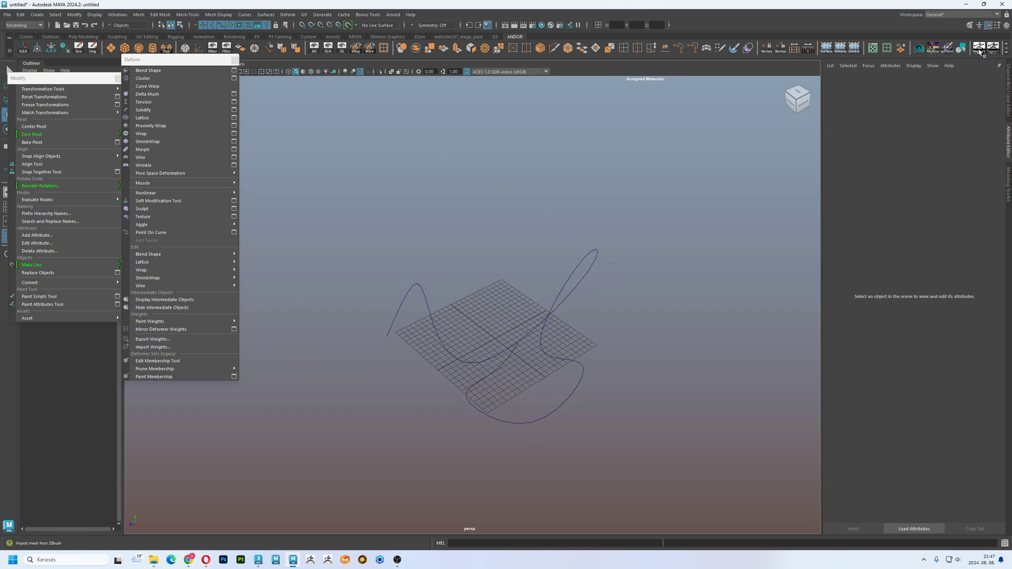
# Import the twisted rope mesh Cylinder288 from ZBrush via GoZ and frame it.
pyautogui.click(980, 51)
pyautogui.scroll(-3, 627, 281)
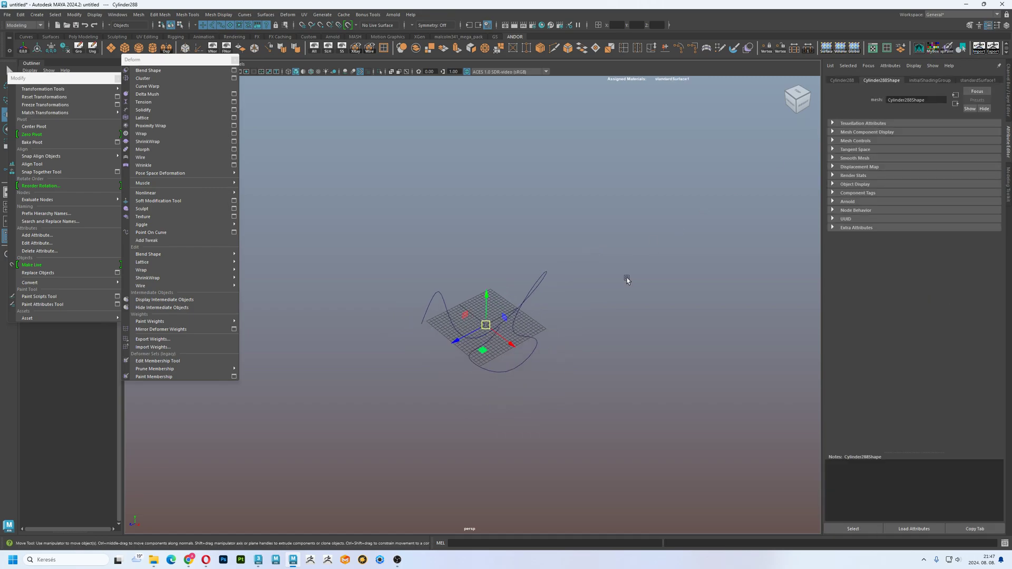
pyautogui.scroll(-2, 626, 280)
pyautogui.press('f')
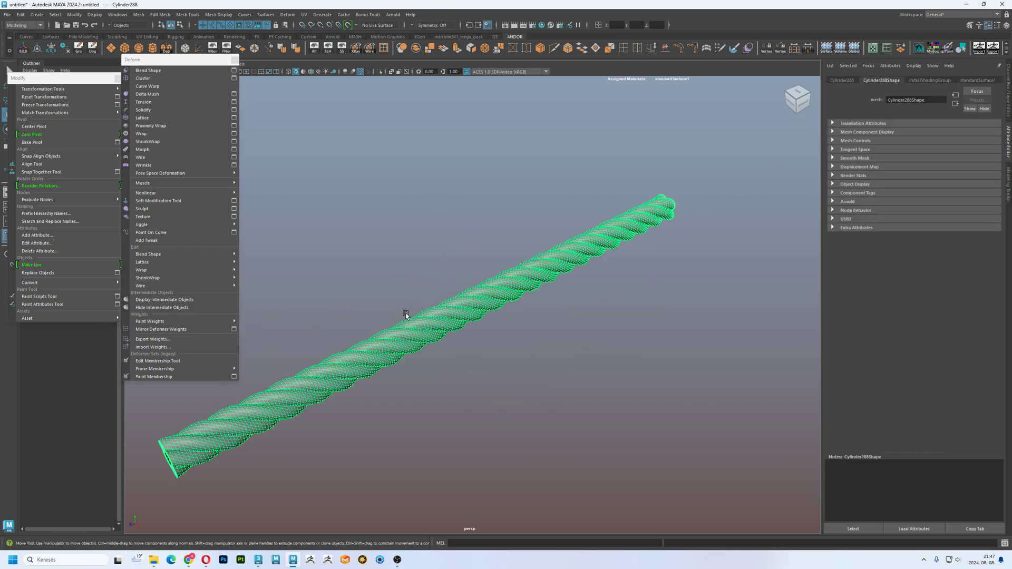
pyautogui.click(558, 323)
pyautogui.moveTo(558, 323)
pyautogui.keyDown('alt'); pyautogui.mouseDown()
pyautogui.moveTo(559, 289)
pyautogui.moveTo(714, 403)
pyautogui.moveTo(615, 280)
pyautogui.moveTo(676, 257)
pyautogui.moveTo(664, 229)
pyautogui.moveTo(579, 302)
pyautogui.mouseUp(); pyautogui.keyUp('alt')
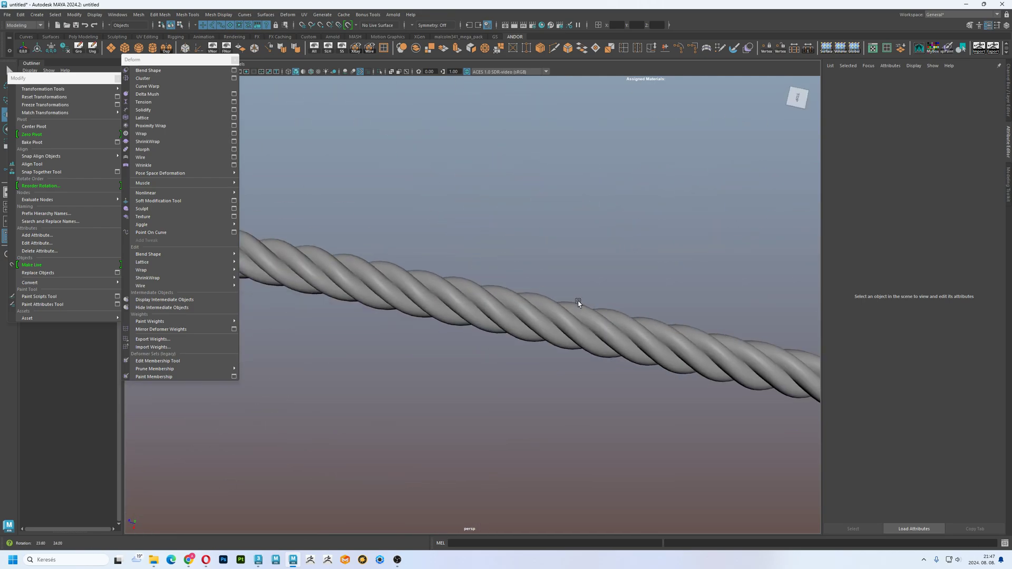
pyautogui.scroll(-3, 596, 266)
pyautogui.scroll(-2, 598, 239)
pyautogui.moveTo(598, 240)
pyautogui.keyDown('alt'); pyautogui.mouseDown()
pyautogui.moveTo(477, 210)
pyautogui.moveTo(552, 256)
pyautogui.mouseUp(); pyautogui.keyUp('alt')
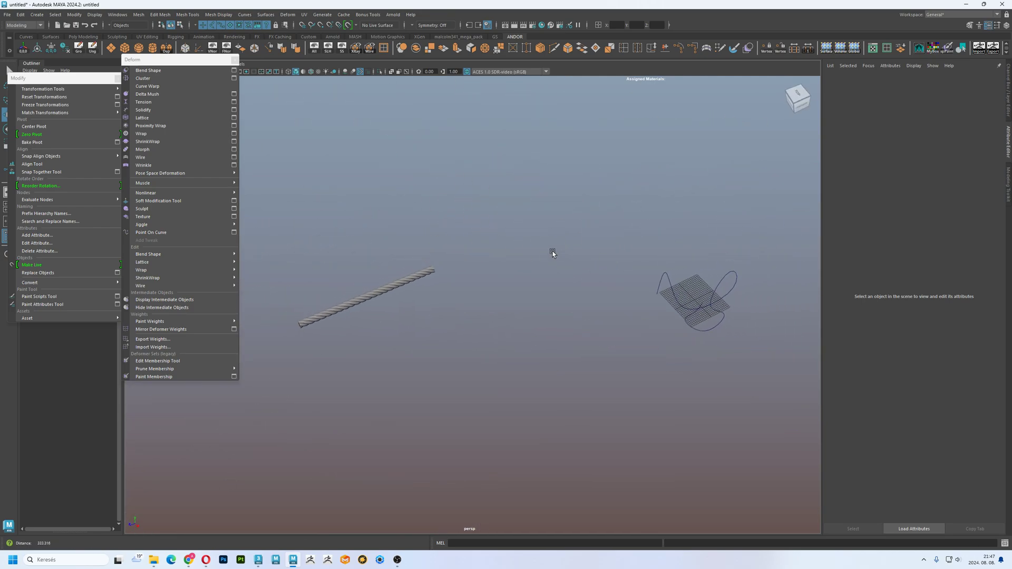
pyautogui.hotkey('ctrl', 'z')
pyautogui.click(1007, 25)
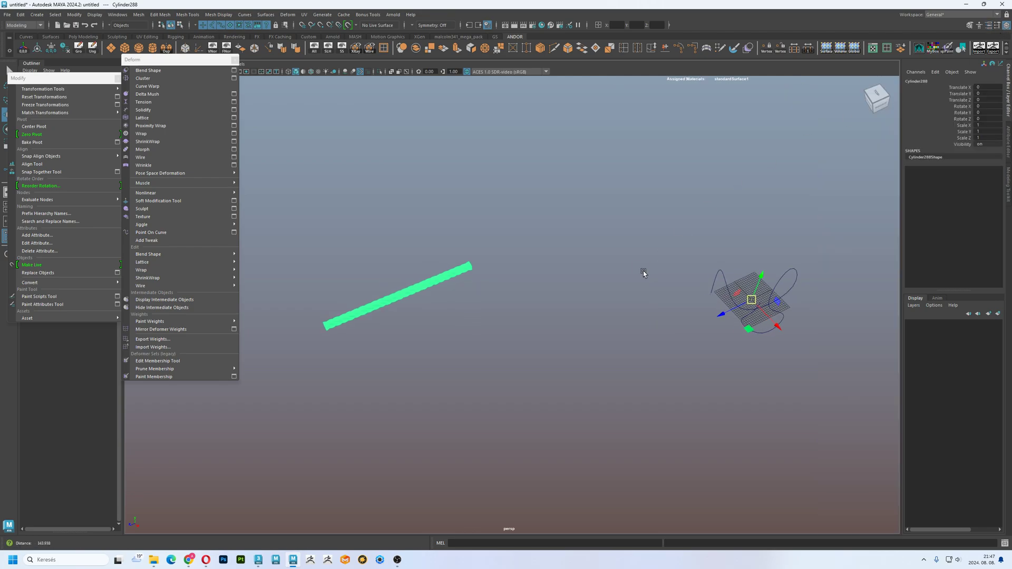
pyautogui.keyDown('shift'); pyautogui.moveTo(802, 210); pyautogui.dragTo(455, 384); pyautogui.keyUp('shift')
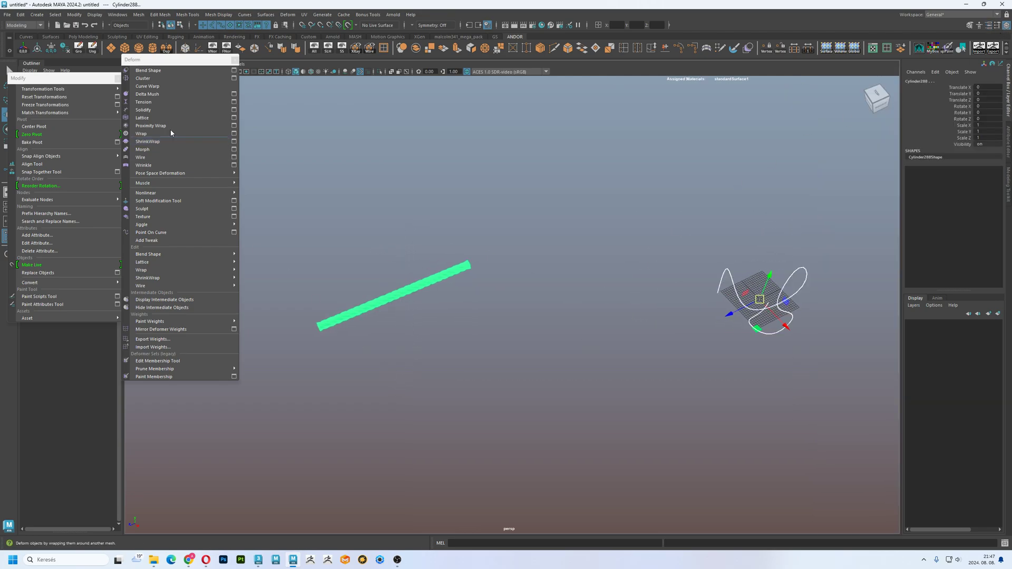
pyautogui.click(154, 86)
pyautogui.moveTo(596, 339)
pyautogui.keyDown('alt'); pyautogui.mouseDown()
pyautogui.moveTo(498, 271)
pyautogui.moveTo(516, 263)
pyautogui.moveTo(532, 283)
pyautogui.mouseUp(); pyautogui.keyUp('alt')
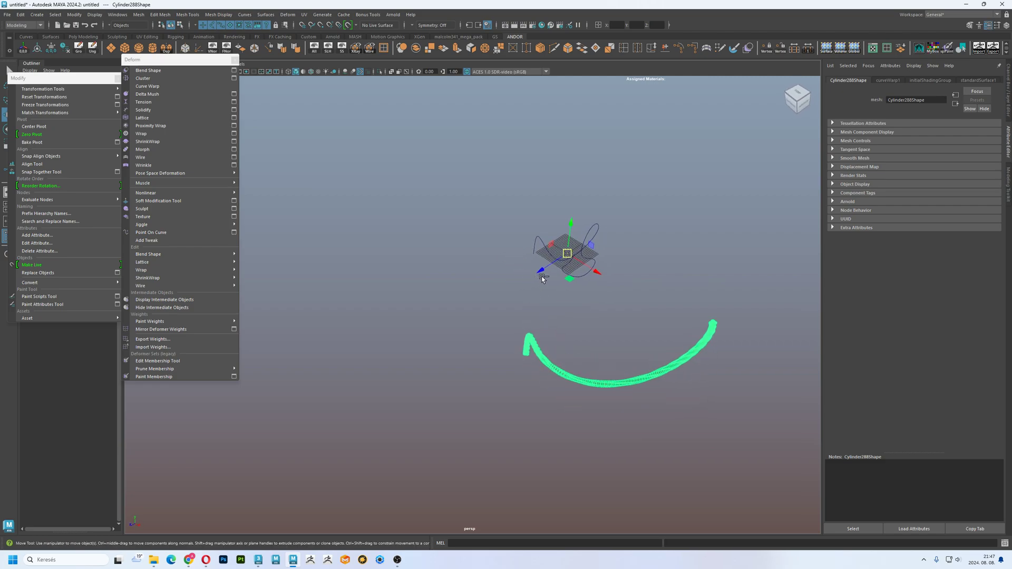
pyautogui.hotkey('ctrl', 'z')
pyautogui.hotkey('ctrl', 'z')
pyautogui.hotkey('ctrl', 'z')
pyautogui.hotkey('ctrl', 'z')
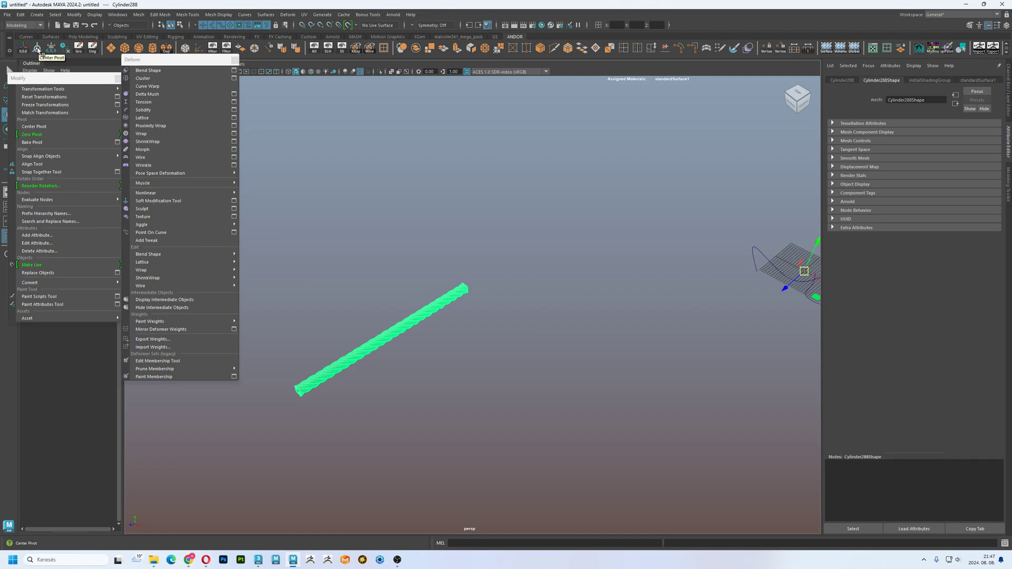
# Center Cylinder288's pivot, bake it into the transform, and add curve1 to the selection.
pyautogui.click(38, 51)
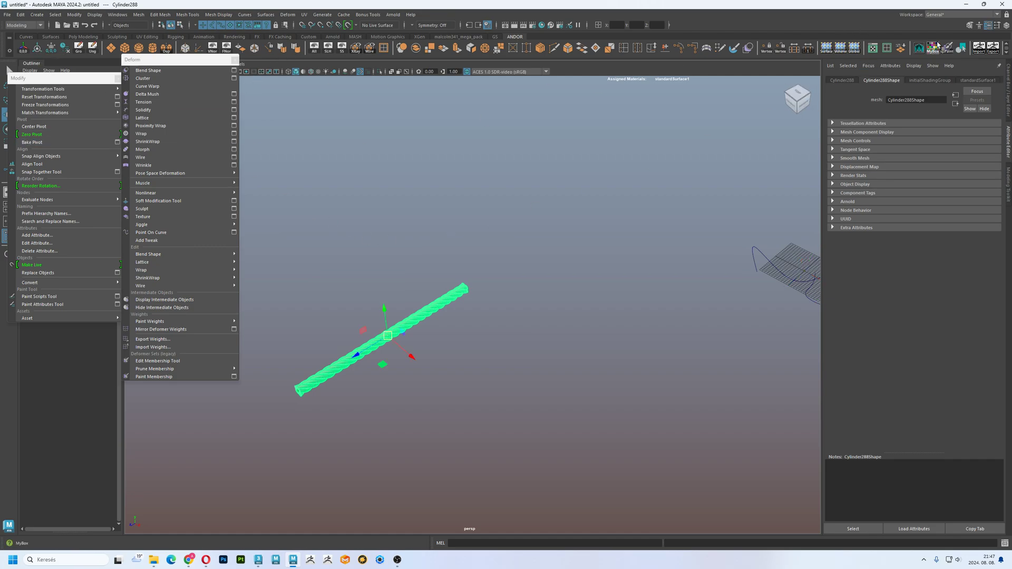
pyautogui.hotkey('ctrl', 'a')
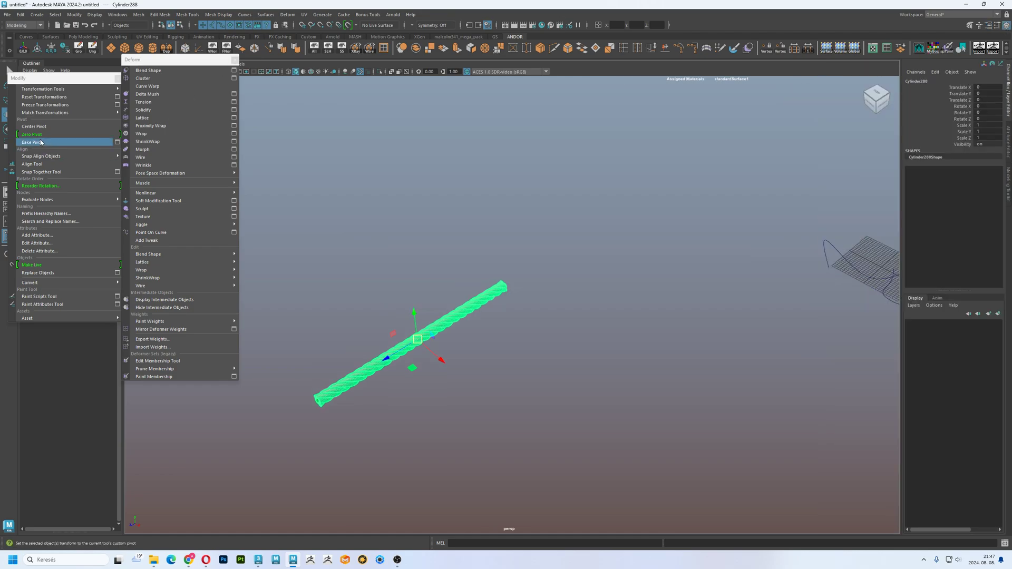
pyautogui.click(41, 142)
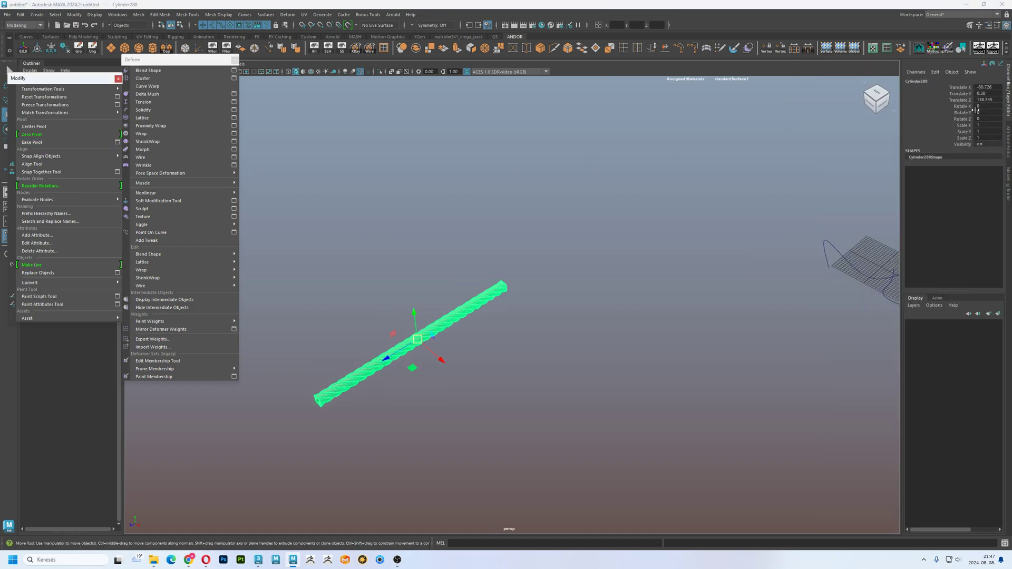
pyautogui.moveTo(659, 266)
pyautogui.keyDown('alt'); pyautogui.mouseDown()
pyautogui.moveTo(545, 222)
pyautogui.moveTo(605, 252)
pyautogui.mouseUp(); pyautogui.keyUp('alt')
pyautogui.keyDown('shift'); pyautogui.moveTo(773, 204); pyautogui.dragTo(391, 397); pyautogui.keyUp('shift')
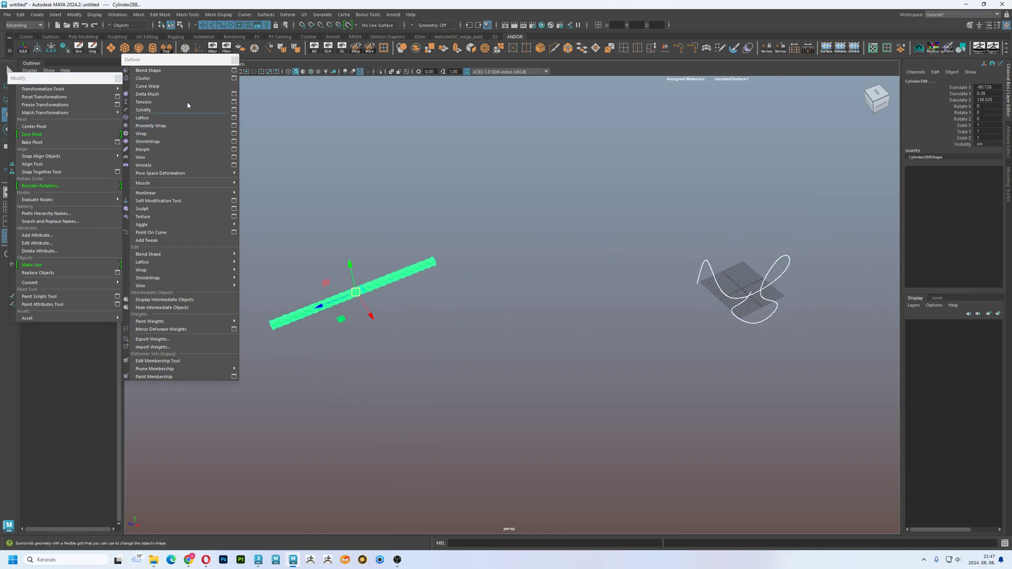
# Curve Warp Cylinder288 along curve1 with Offset 0.245, then select the curve.
pyautogui.click(172, 87)
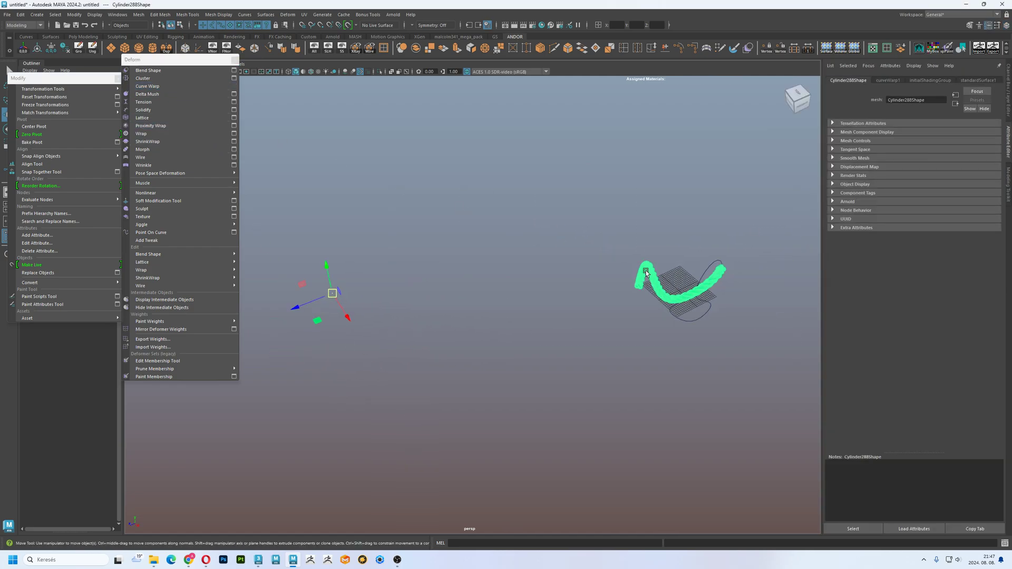
pyautogui.scroll(3, 603, 305)
pyautogui.moveTo(603, 304)
pyautogui.keyDown('alt'); pyautogui.mouseDown()
pyautogui.moveTo(627, 330)
pyautogui.moveTo(654, 322)
pyautogui.mouseUp(); pyautogui.keyUp('alt')
pyautogui.scroll(5, 627, 331)
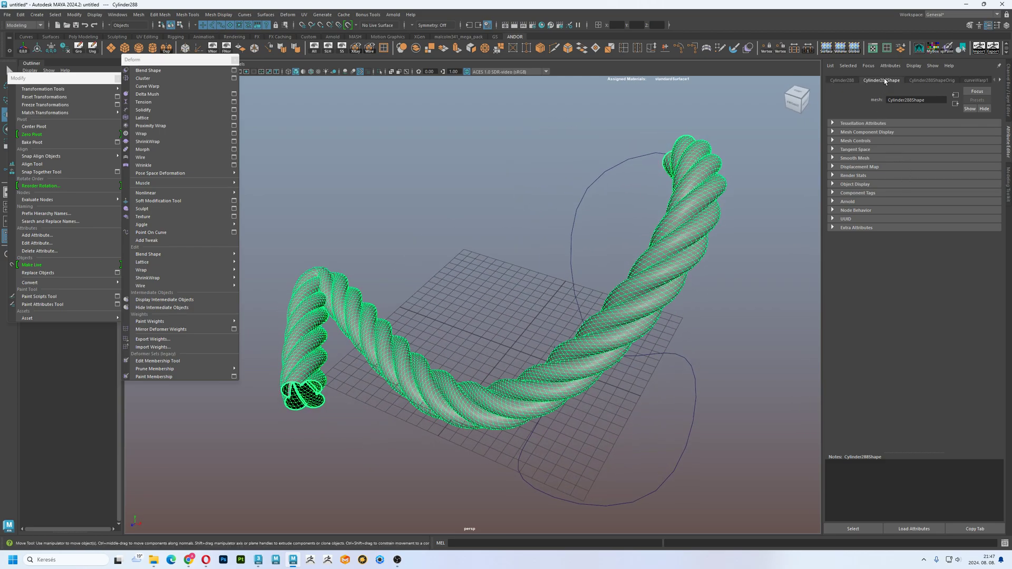
pyautogui.click(975, 81)
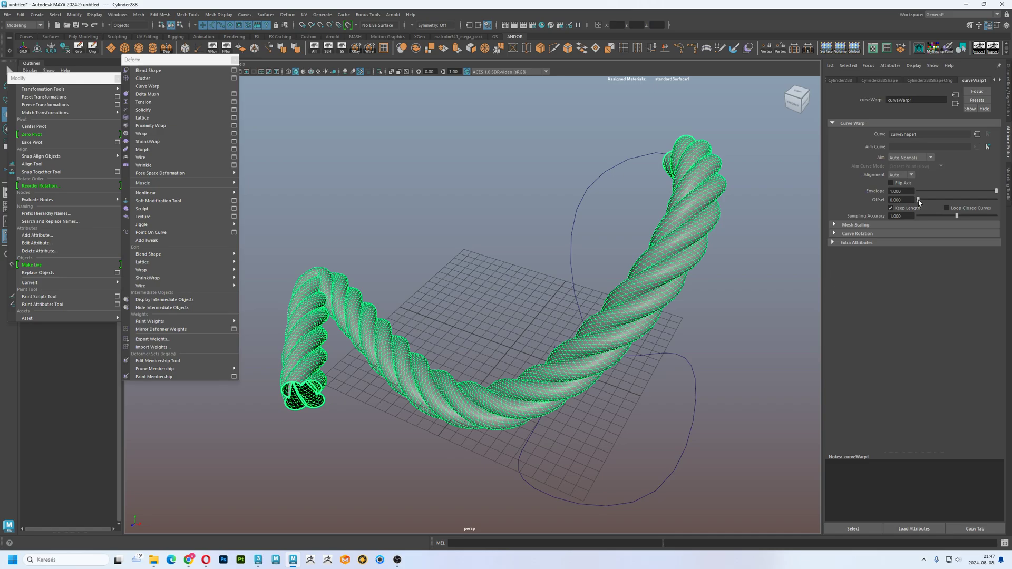
pyautogui.moveTo(919, 200); pyautogui.dragTo(938, 199)
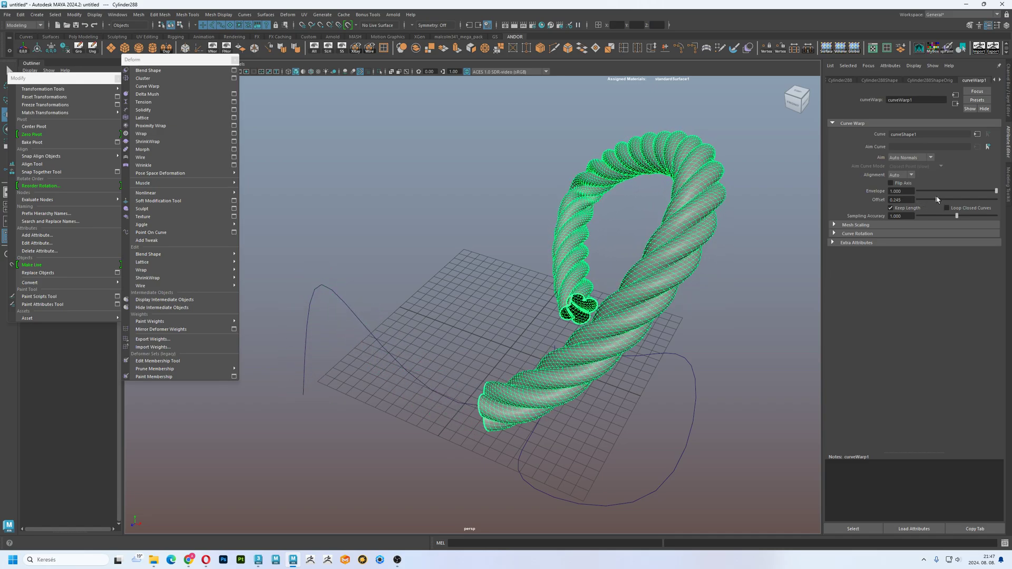
pyautogui.keyDown('alt'); pyautogui.moveTo(659, 295); pyautogui.dragTo(729, 275); pyautogui.keyUp('alt')
pyautogui.click(667, 311)
# Move two curve control vertices, one down and one up, so the Cylinder288 rope arches into a new loop.
pyautogui.press('F8')
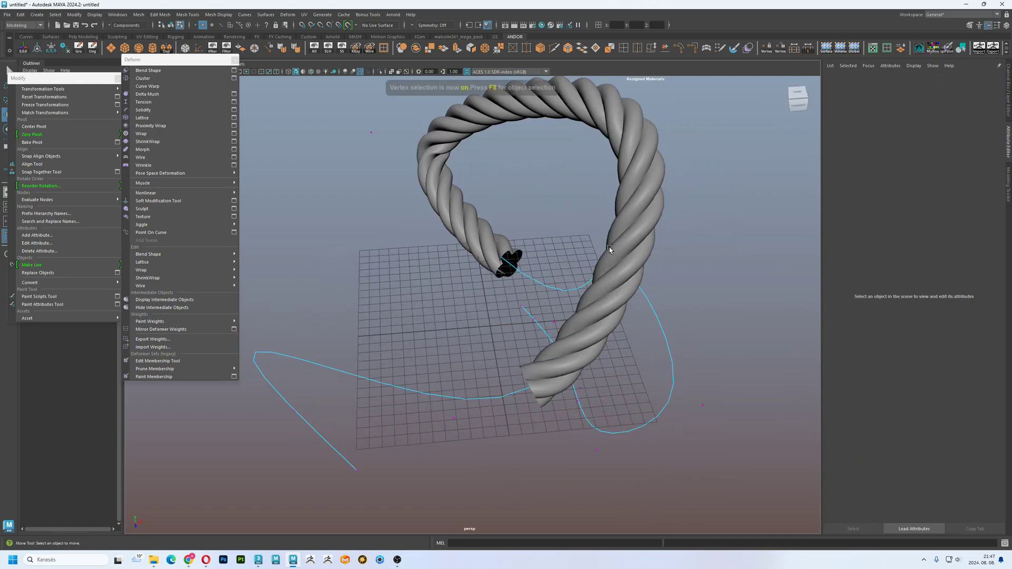
pyautogui.moveTo(609, 250)
pyautogui.keyDown('alt'); pyautogui.mouseDown()
pyautogui.moveTo(673, 151)
pyautogui.moveTo(632, 182)
pyautogui.mouseUp(); pyautogui.keyUp('alt')
pyautogui.click(673, 150)
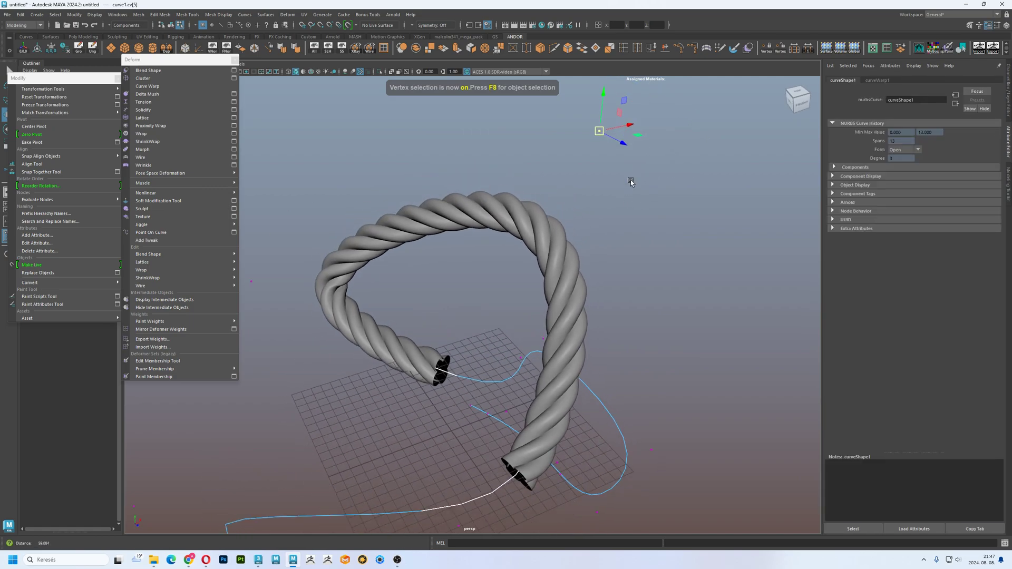
pyautogui.moveTo(599, 131)
pyautogui.mouseDown()
pyautogui.moveTo(723, 168)
pyautogui.moveTo(615, 249)
pyautogui.moveTo(615, 226)
pyautogui.moveTo(627, 281)
pyautogui.moveTo(656, 310)
pyautogui.mouseUp()
pyautogui.moveTo(633, 266)
pyautogui.keyDown('alt'); pyautogui.mouseDown()
pyautogui.moveTo(612, 229)
pyautogui.moveTo(636, 311)
pyautogui.moveTo(418, 200)
pyautogui.moveTo(687, 385)
pyautogui.moveTo(687, 325)
pyautogui.moveTo(660, 358)
pyautogui.moveTo(659, 315)
pyautogui.moveTo(638, 286)
pyautogui.mouseUp(); pyautogui.keyUp('alt')
pyautogui.moveTo(611, 245)
pyautogui.mouseDown()
pyautogui.moveTo(612, 180)
pyautogui.moveTo(628, 273)
pyautogui.mouseUp()
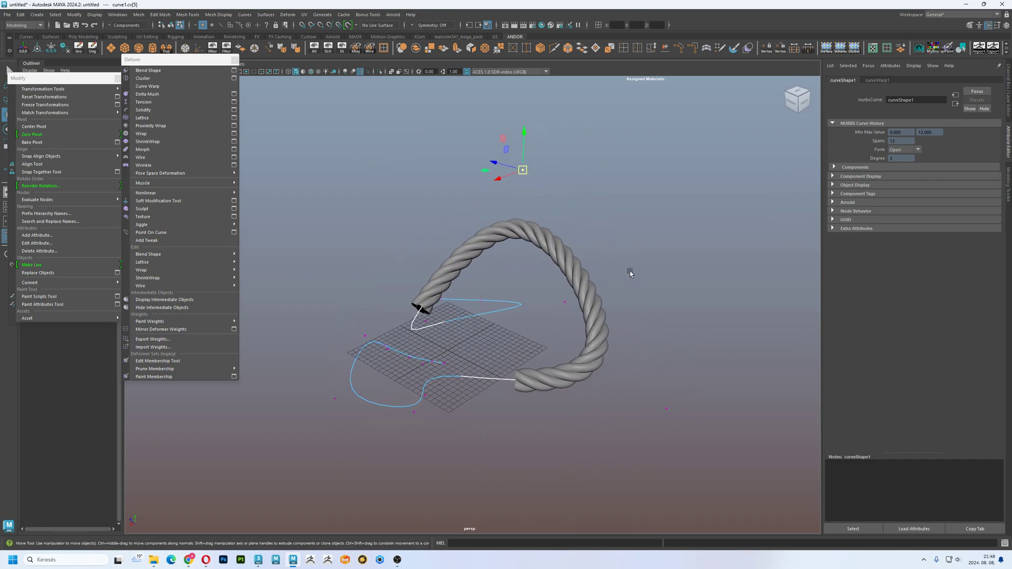